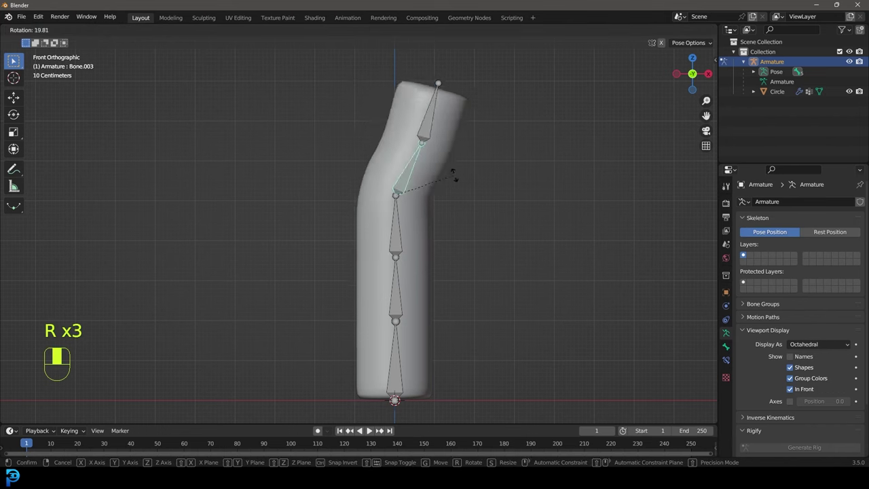
- Rotate the armature's top two bones in Pose Mode to bend the tube's upper end toward negative X
right_click(427, 148)
left_click(398, 119)
middle_click_drag(398, 119, 398, 171, "shift")
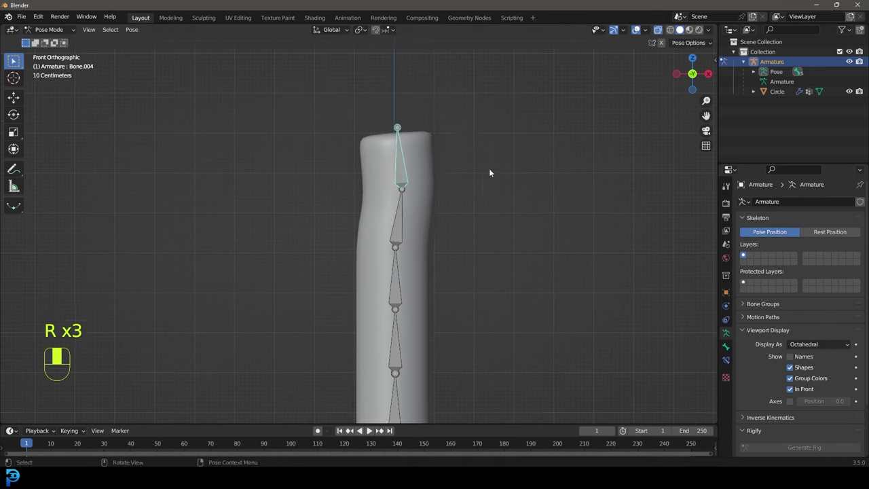
key("r")
left_click(417, 195)
left_click(402, 203)
key("r")
left_click(393, 179)
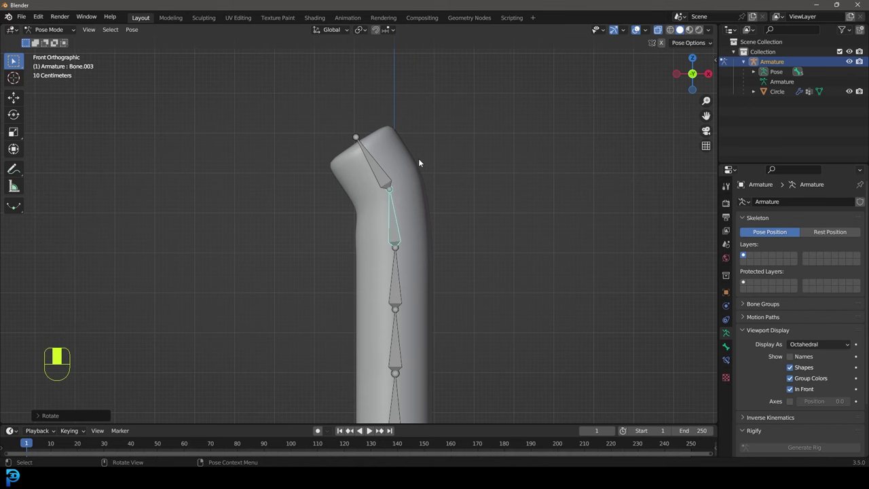
- Re-pose the tube by rotating the top bone and further bones in the upper part of the chain
middle_click_drag(333, 142, 371, 131)
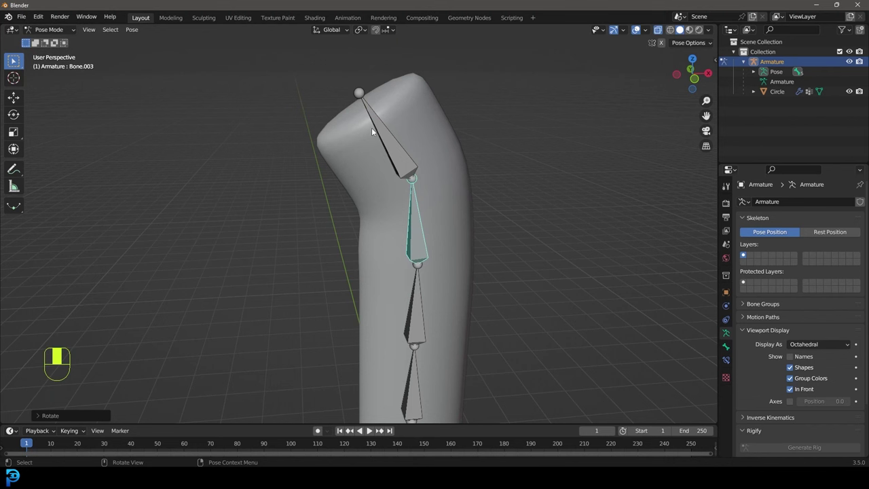
middle_click_drag(397, 140, 417, 155)
key("KP_1")
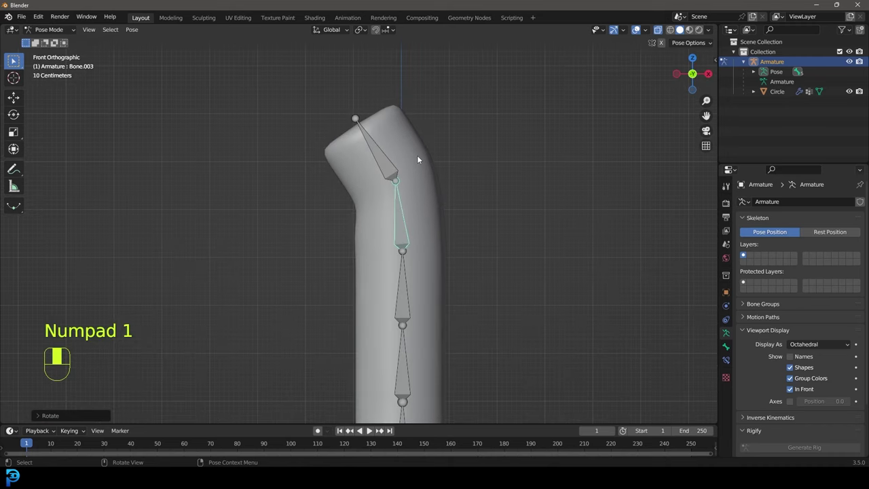
left_click(386, 171)
key("r")
left_click(543, 293)
left_click(408, 221)
key("r")
left_click(462, 237)
left_click(397, 195)
key("r")
left_click(402, 254)
left_click(395, 258)
key("r")
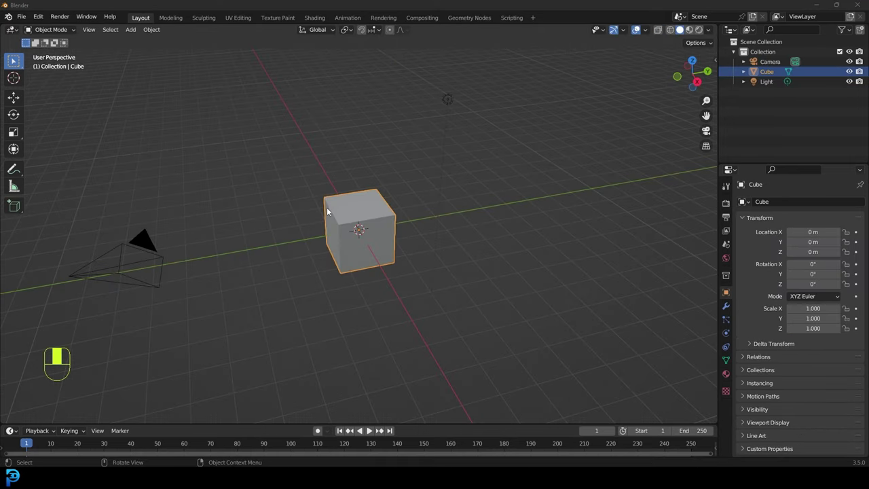
- Delete the default camera, cube and light, and add a mesh circle at the origin
left_click_drag(74, 322, 497, 78)
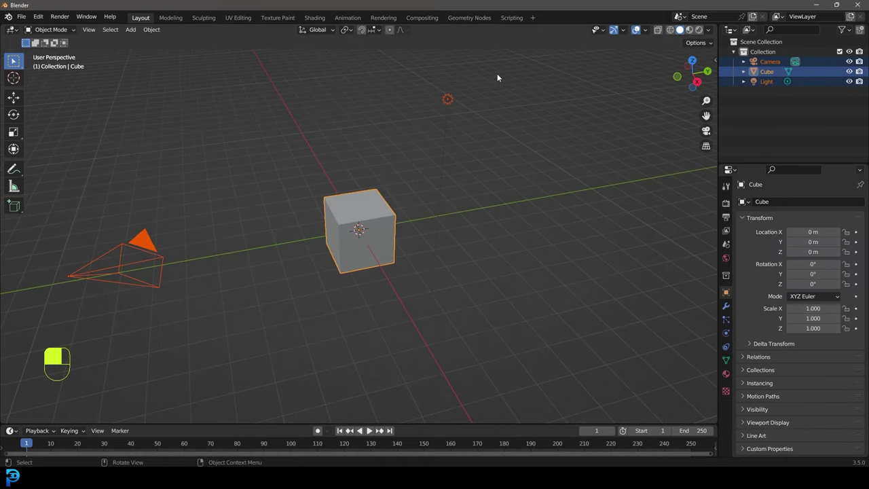
key("Delete")
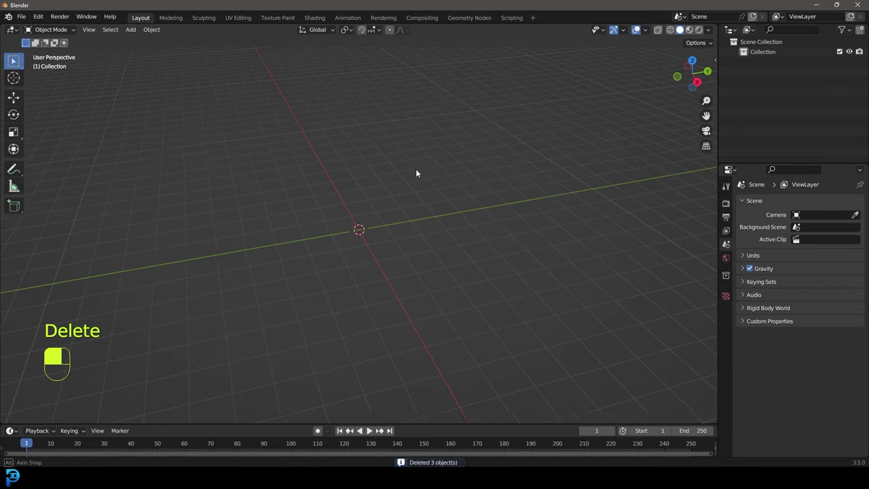
key("shift+a")
mouse_move(399, 162)
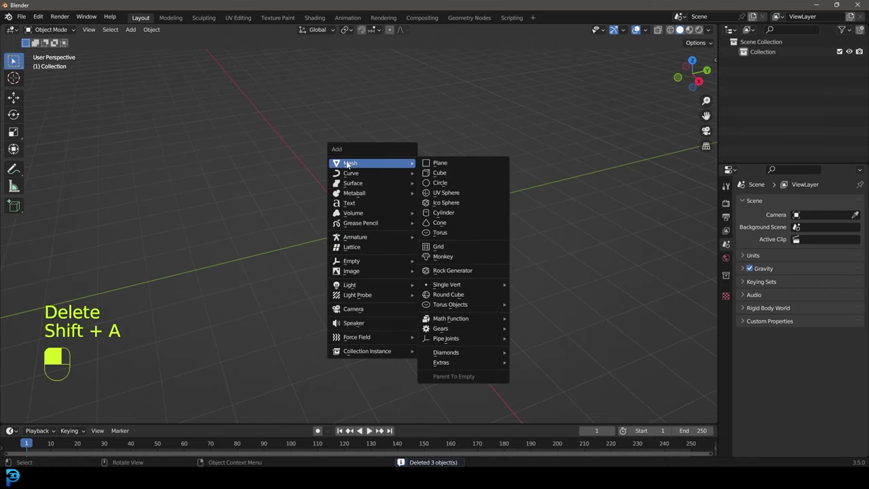
left_click(436, 182)
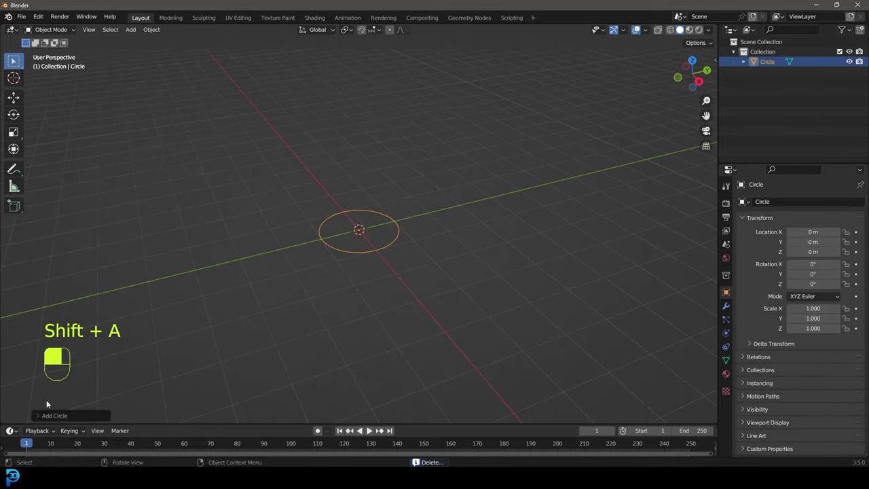
- Set the new circle's vertex count to 12
left_click(38, 416)
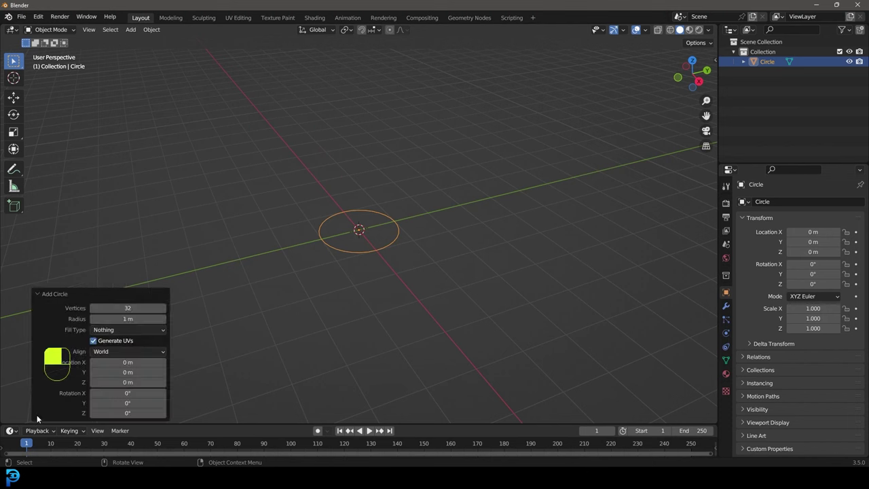
left_click(125, 309)
type("12")
key("Return")
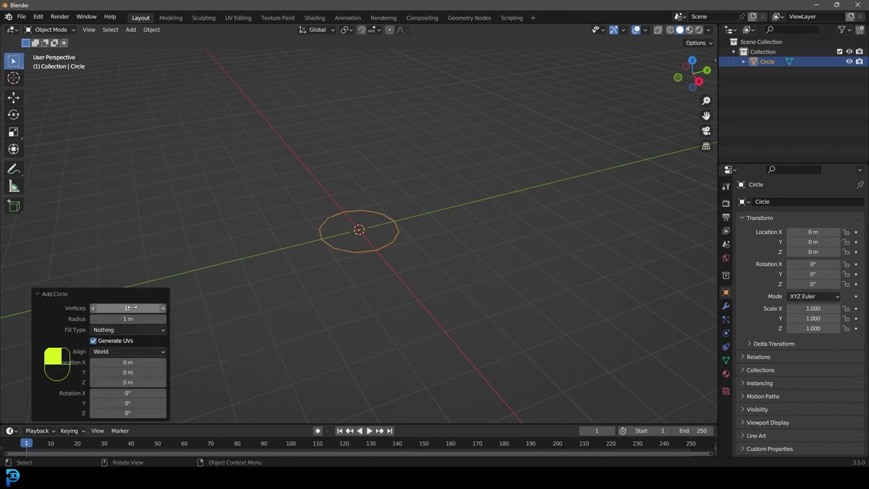
left_click(44, 294)
- In Edit Mode, extrude the whole circle straight up along Z into a tube about four times as tall as its diameter
middle_click_drag(360, 261, 402, 190)
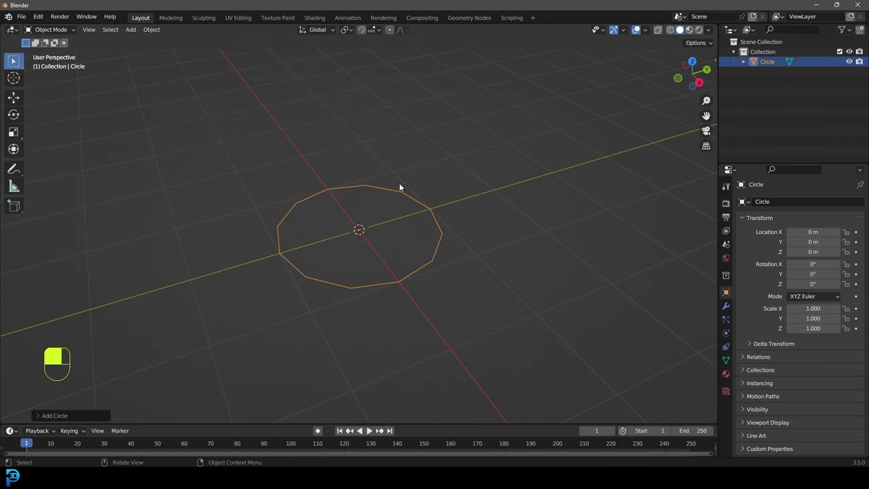
left_click(49, 29)
left_click(49, 52)
scroll(339, 178, "down", 2)
left_click_drag(248, 165, 484, 317)
scroll(429, 350, "down", 4)
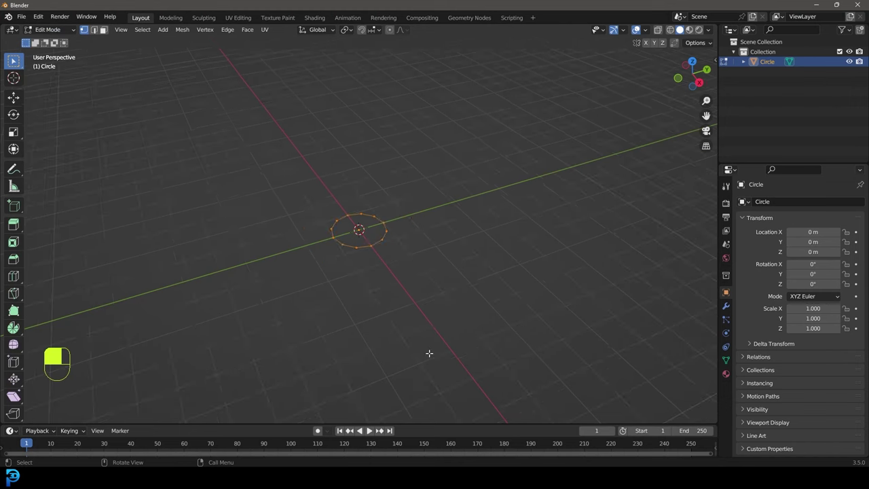
key("e")
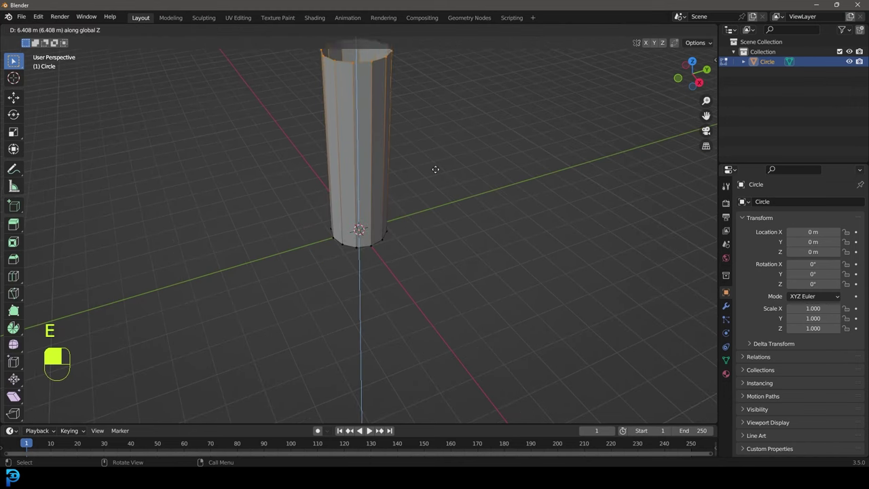
left_click(443, 110)
- Add a centred horizontal loop cut around the tube
scroll(443, 110, "down", 5)
middle_click_drag(429, 228, 401, 251)
scroll(401, 256, "up", 5)
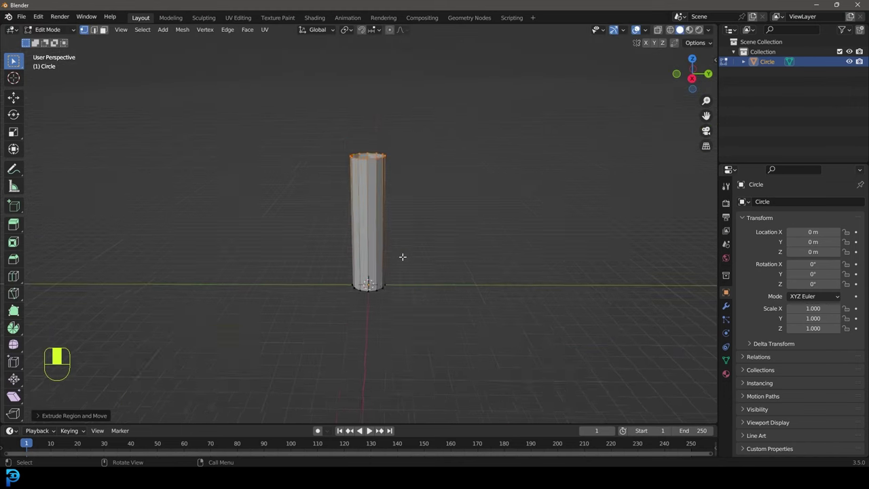
middle_click_drag(303, 116, 364, 69)
middle_click_drag(369, 191, 378, 219)
middle_click_drag(400, 217, 367, 242, "shift")
scroll(342, 183, "up", 2)
key("ctrl+r")
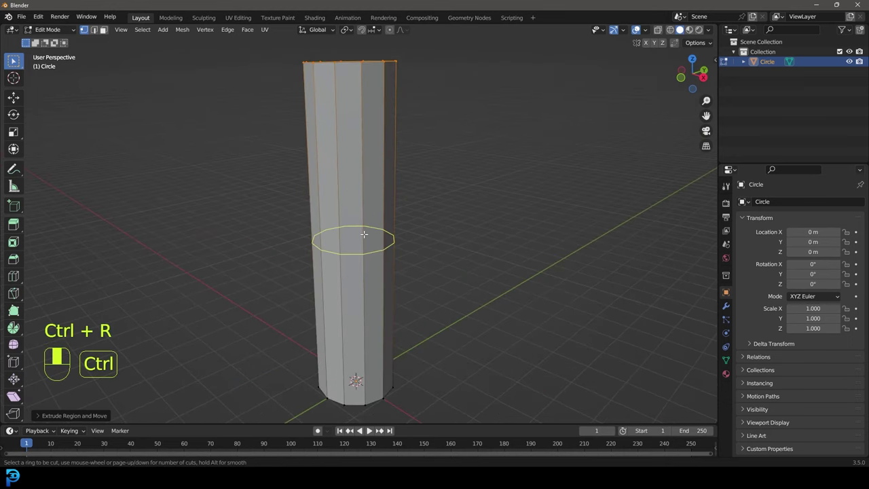
left_click(368, 233)
left_click(367, 233)
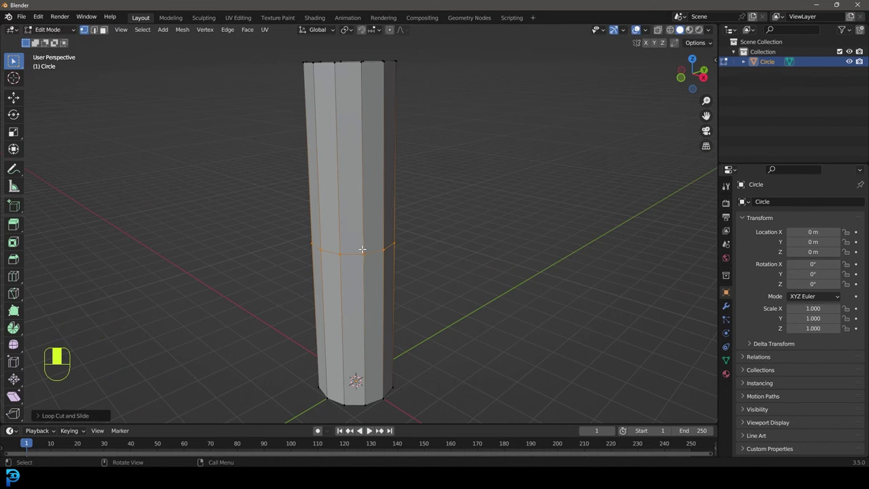
- Set the loop cut's number of cuts to 15 to divide the tube evenly along its height
mouse_move(332, 254)
middle_mouse_down()
mouse_move(346, 252)
mouse_move(319, 253)
middle_mouse_up()
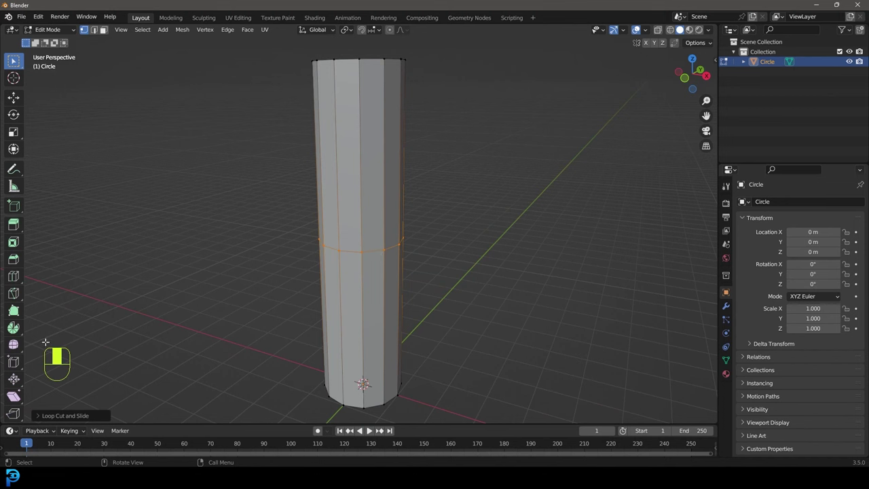
left_click(38, 416)
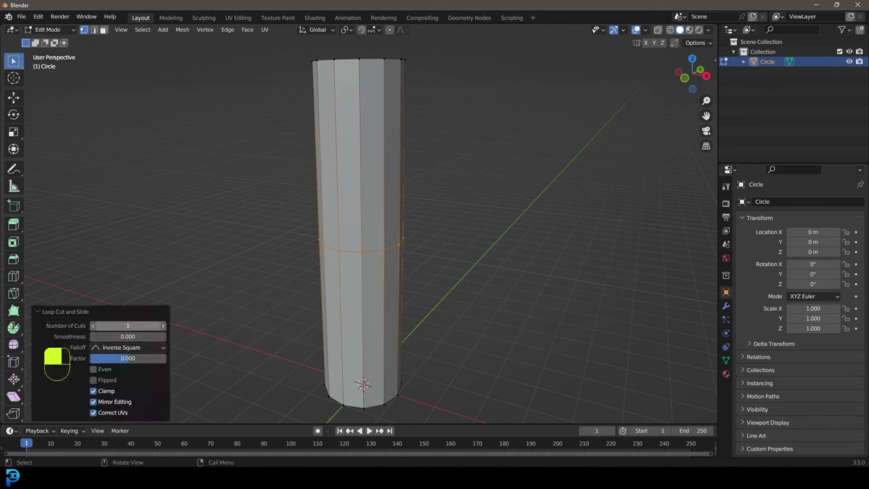
left_click(127, 325)
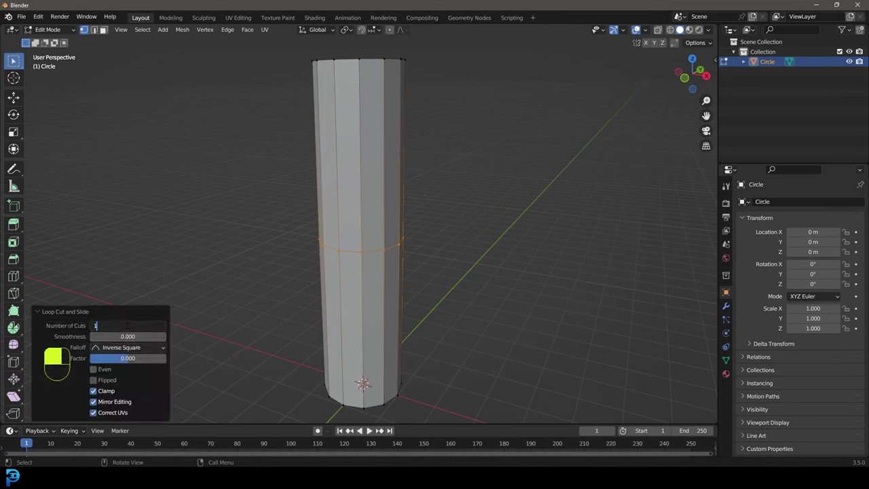
type("20")
key("Return")
left_click(81, 311)
- Fill the tube's open top edge loop with a face and bevel its rim by about 0.16 m
scroll(386, 184, "down", 4)
middle_click_drag(388, 178, 379, 219)
scroll(379, 219, "up", 4)
middle_click_drag(349, 137, 406, 91)
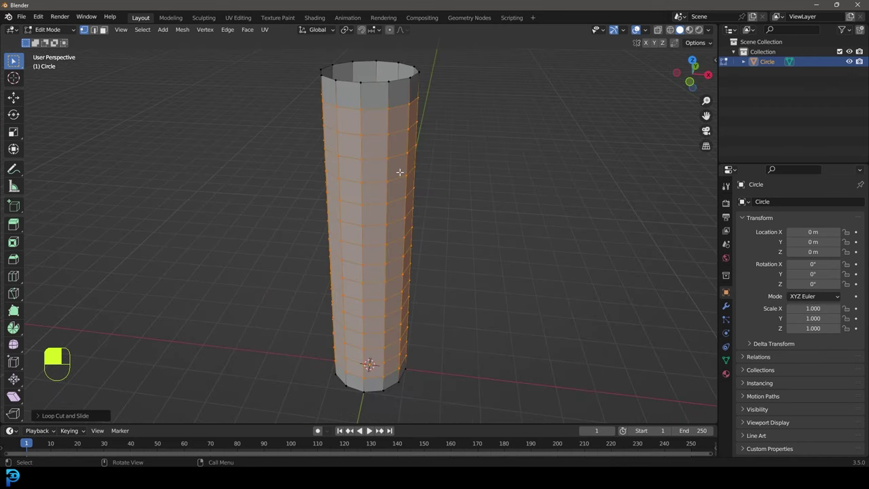
key("alt+a")
scroll(407, 97, "up", 6)
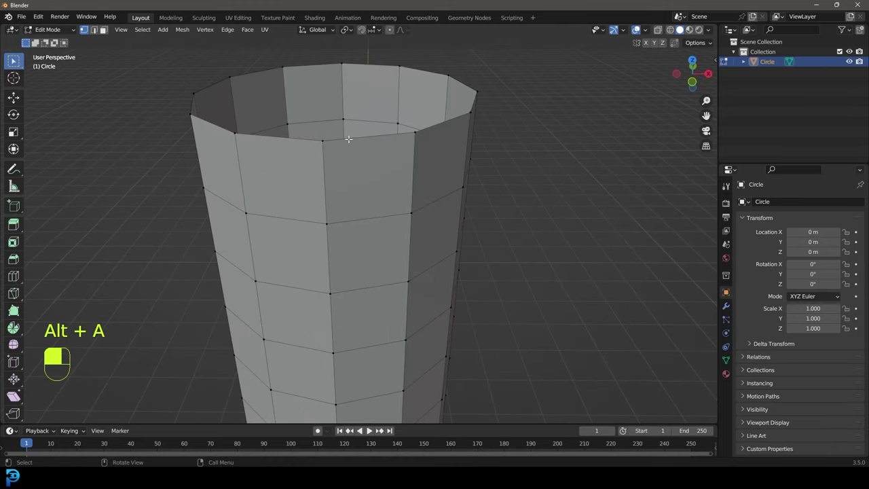
left_click(359, 139, "alt+shift")
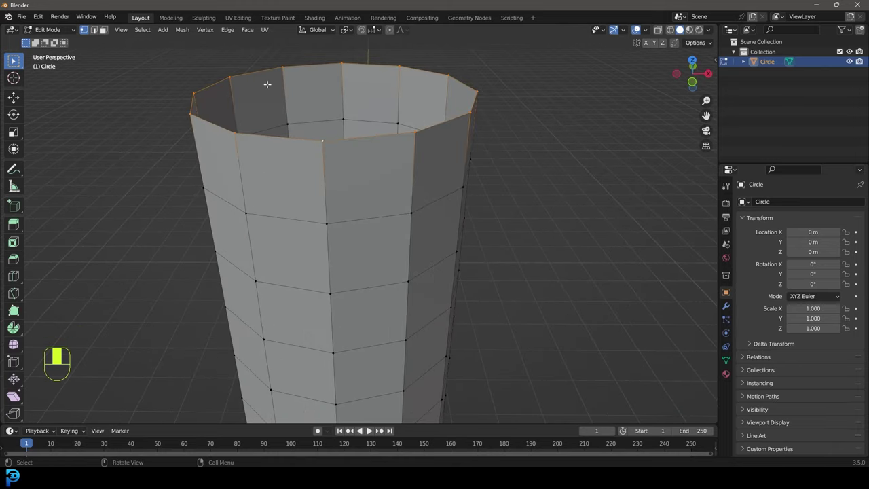
key("f")
scroll(334, 114, "down", 3)
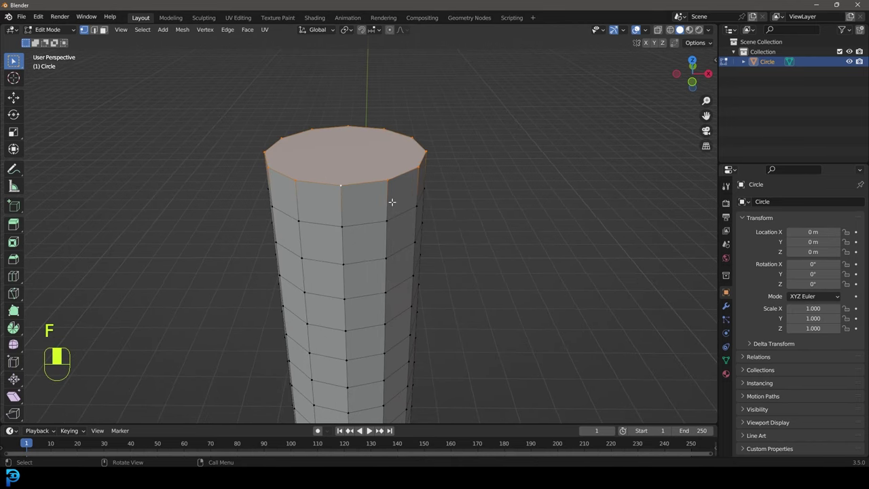
key("ctrl+b")
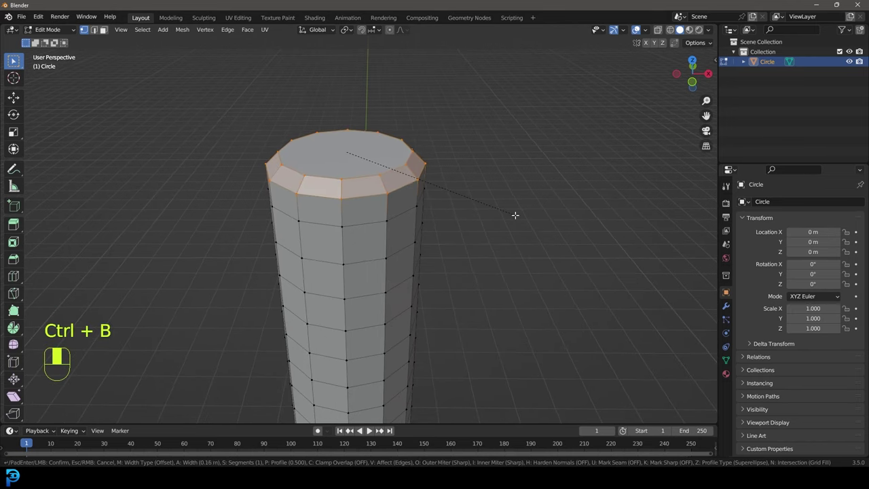
left_click(516, 216)
- Fill the tube's open bottom edge loop with a face and bevel its rim slightly
scroll(429, 326, "down", 6)
middle_click_drag(429, 326, 415, 217)
scroll(408, 285, "up", 6)
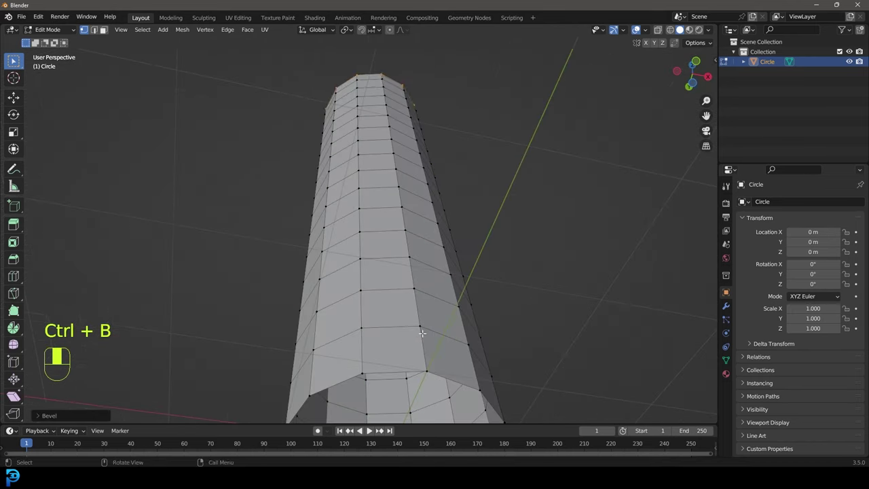
key("alt+a")
left_click(400, 369, "alt+shift")
scroll(400, 366, "down", 4)
middle_click_drag(400, 366, 396, 299, "shift")
scroll(396, 299, "up", 4)
key("f")
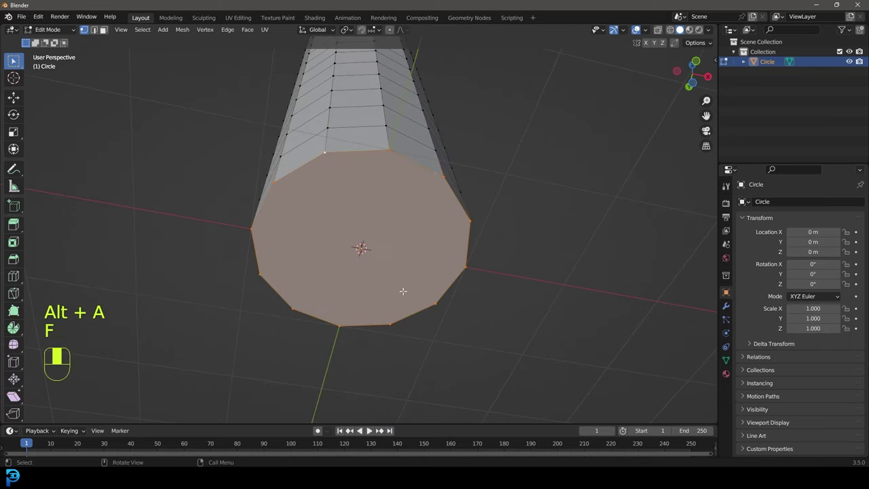
key("ctrl+b")
left_click(523, 256)
- Switch to front view, return to Object Mode and apply Shade Smooth to the cylinder
scroll(522, 256, "down", 4)
middle_click_drag(522, 256, 436, 231)
key("KP_1")
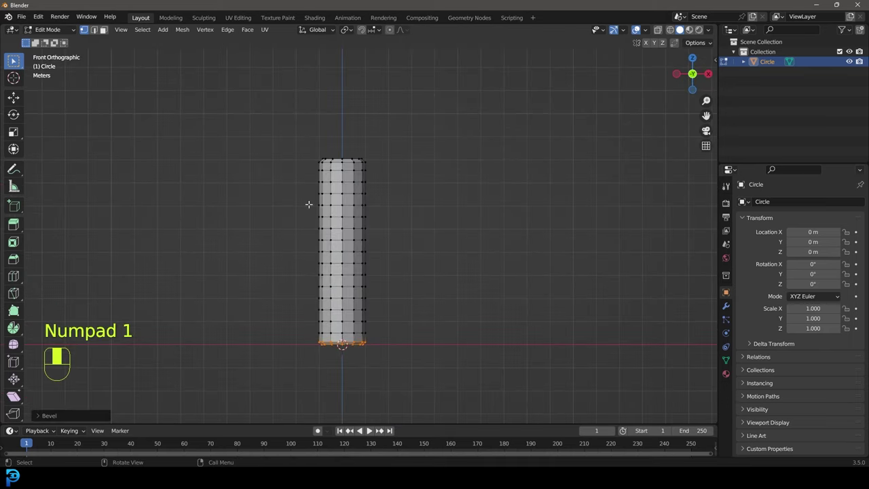
middle_click_drag(376, 208, 398, 194, "shift")
scroll(398, 194, "up", 2)
key("Tab")
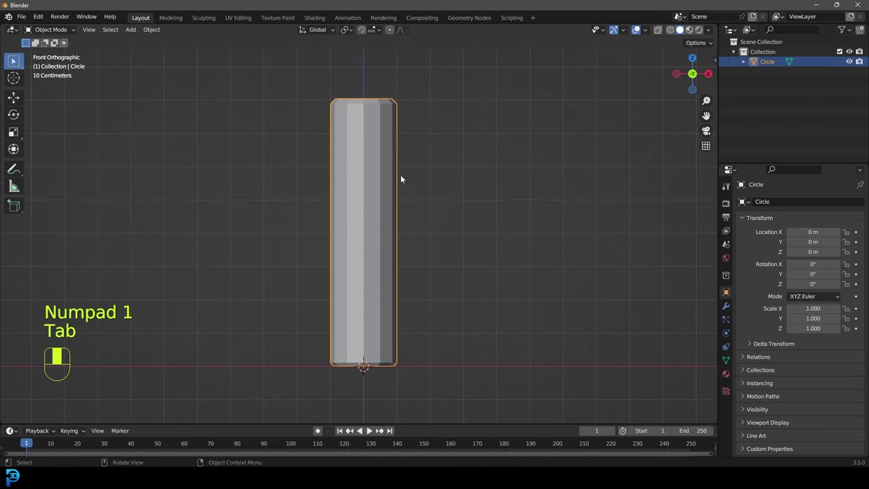
right_click(402, 136)
left_click(367, 107)
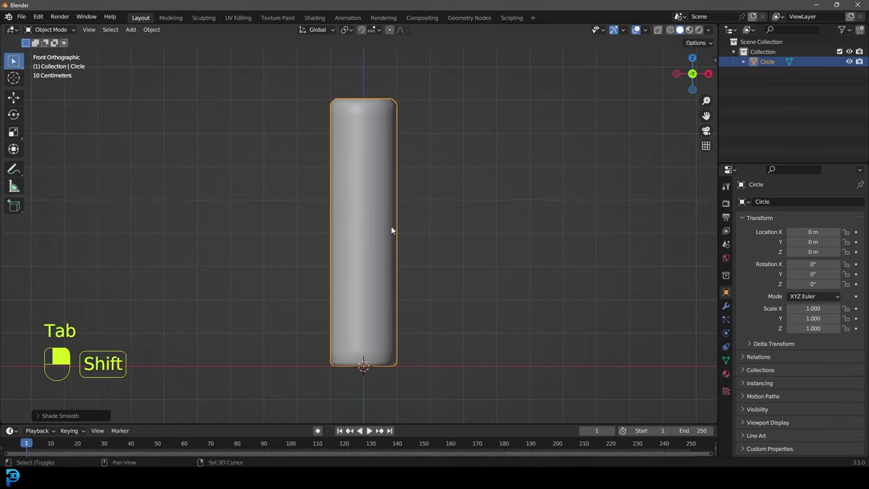
- Add a single-bone armature at the base of the cylinder
middle_click_drag(391, 230, 401, 228, "shift")
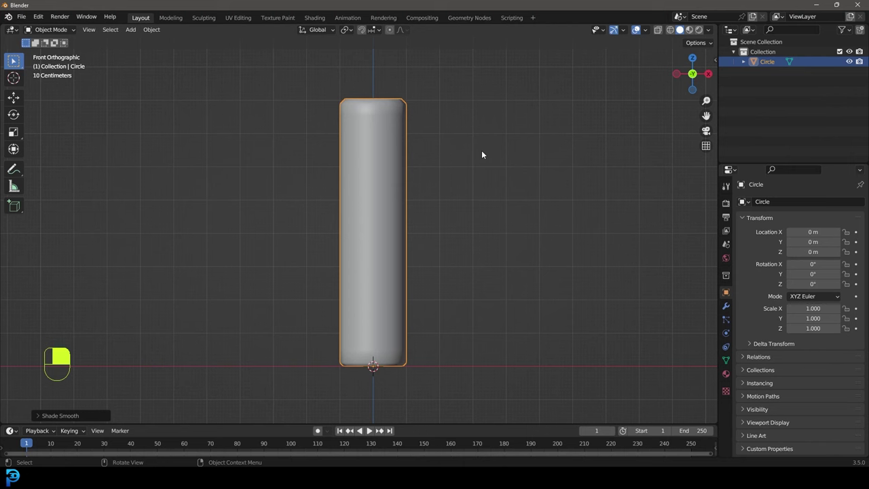
middle_click_drag(408, 228, 421, 214, "shift")
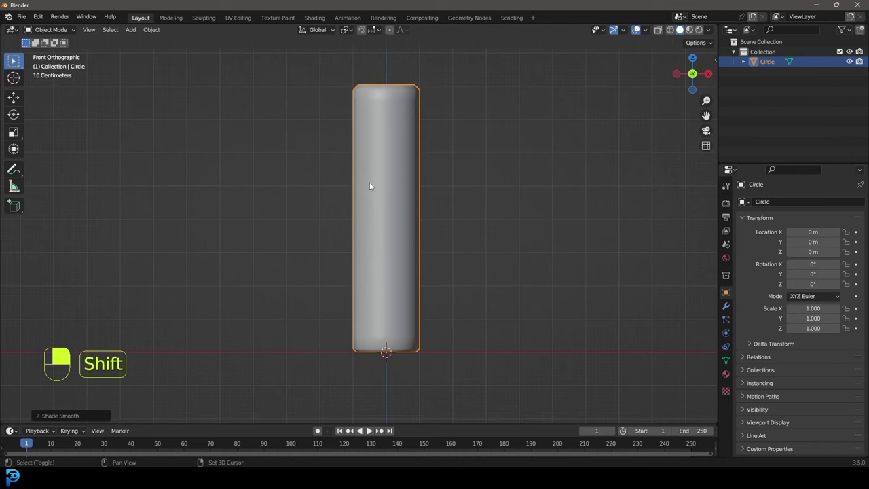
key("shift+a")
mouse_move(370, 182)
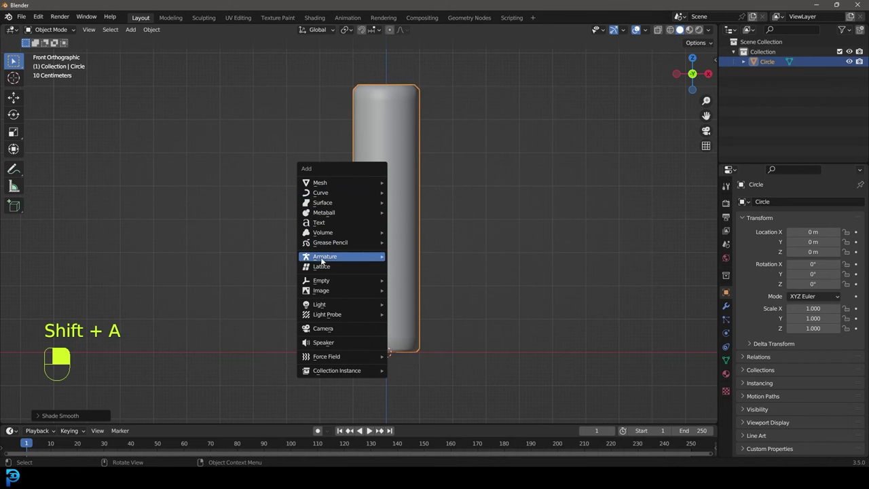
mouse_move(347, 260)
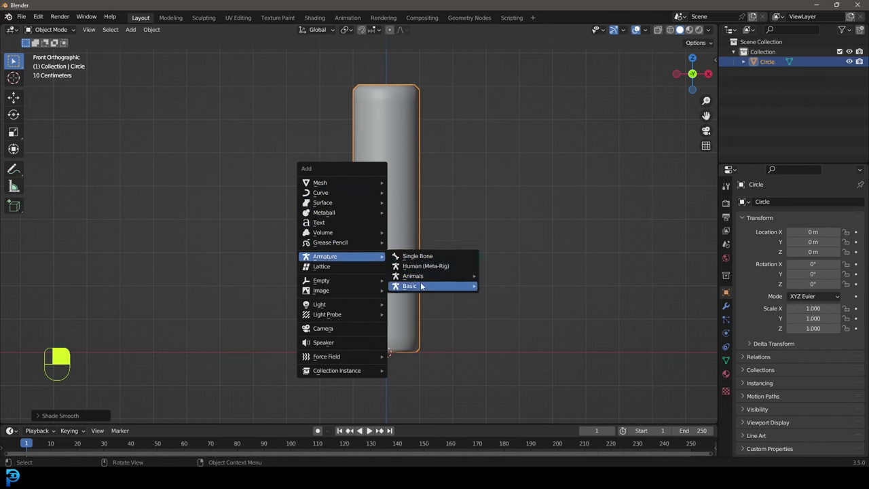
mouse_move(420, 286)
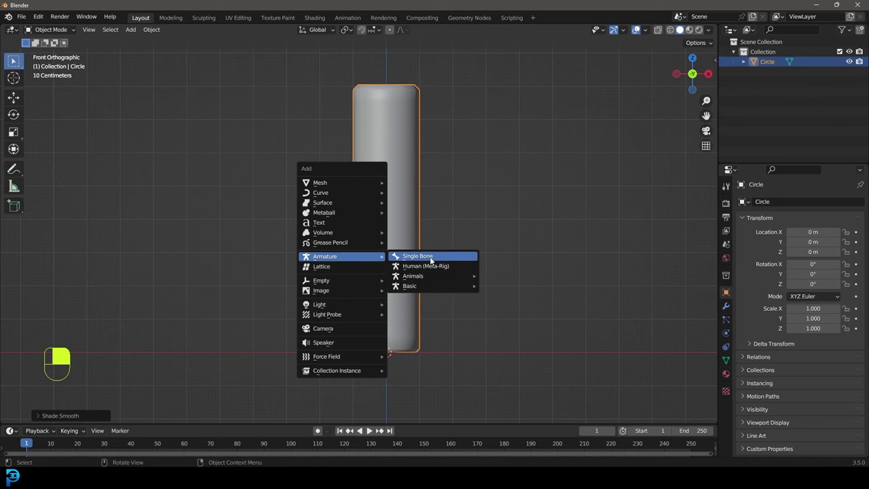
left_click(430, 258)
- Expand the armature's entry in the outliner and display the scene in Wireframe shading to reveal the bone inside the cylinder
middle_click_drag(417, 300, 420, 275, "shift")
scroll(423, 271, "up", 2)
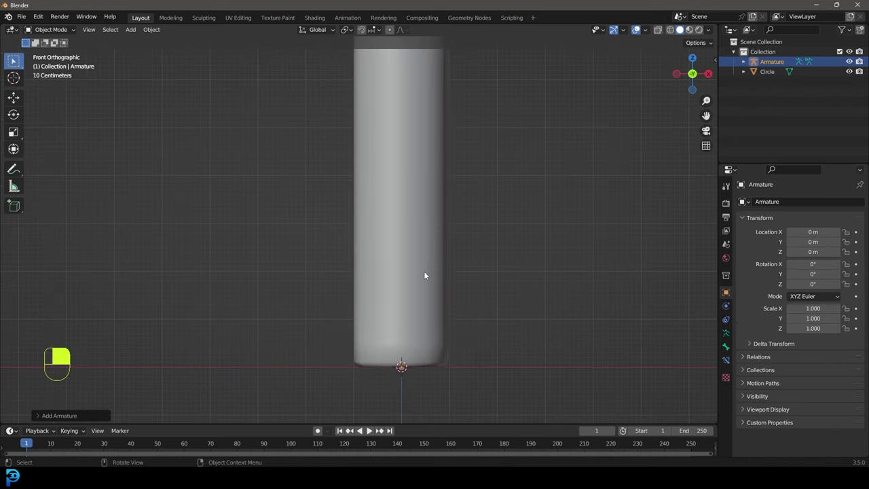
left_click(744, 61)
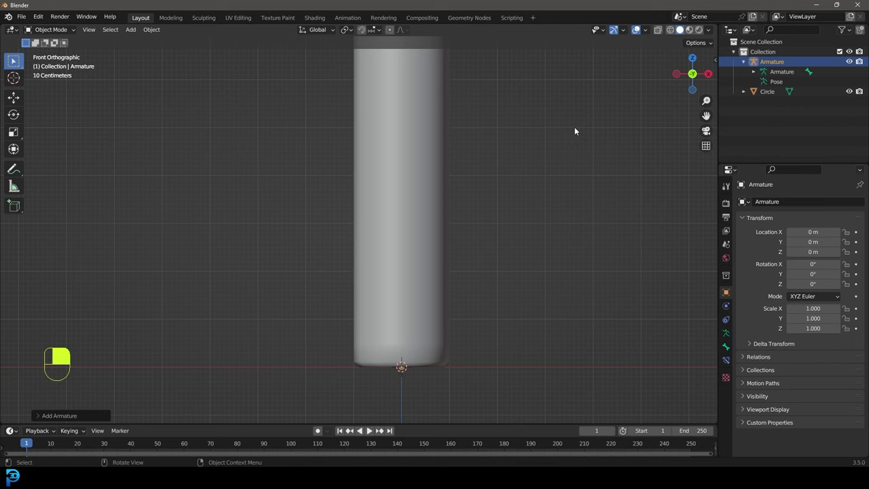
key("z")
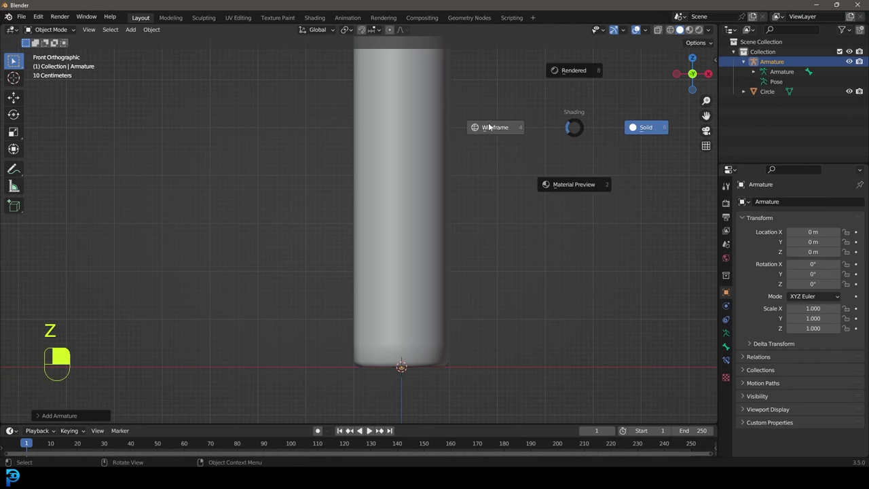
left_click(491, 124)
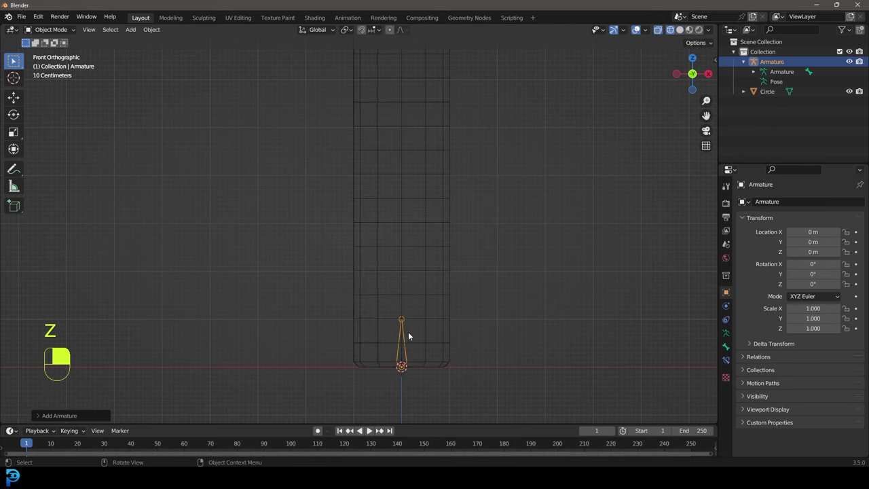
scroll(408, 335, "down", 2)
- Enter the armature's Edit Mode and raise the bone's tip along Z until the bone is about twice as long
left_click(51, 29)
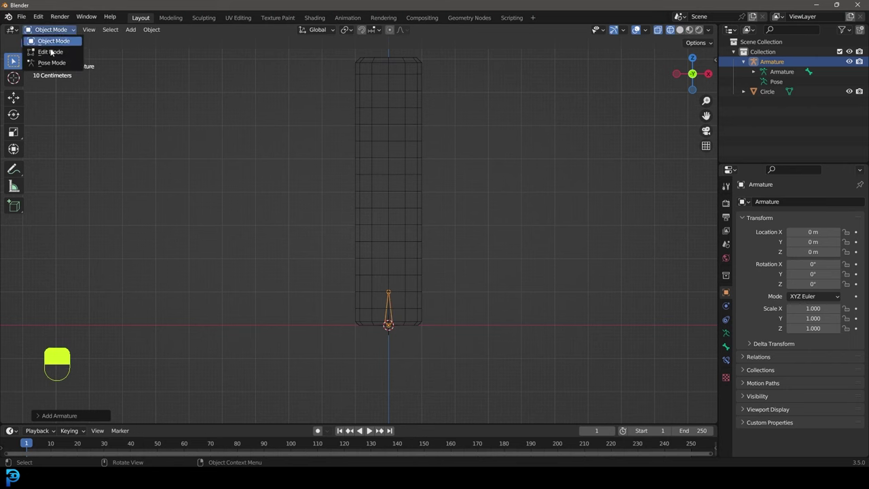
left_click(51, 53)
scroll(369, 248, "up", 3)
left_click(381, 249)
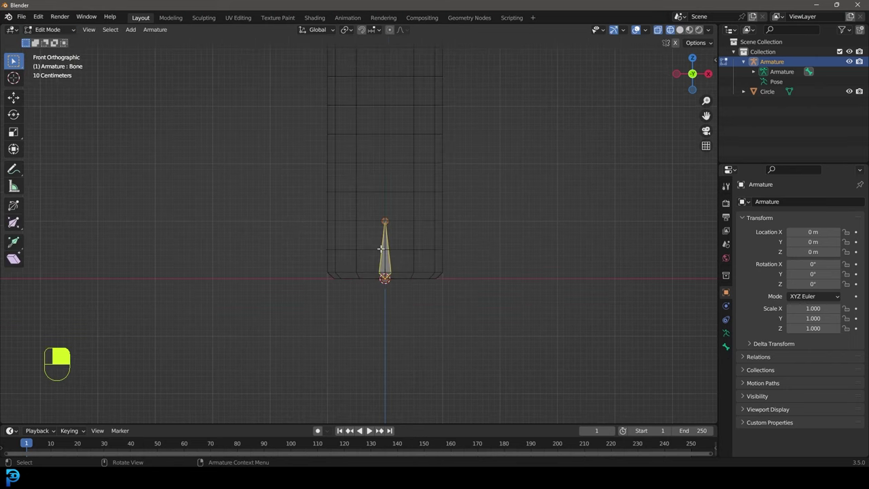
left_click(372, 215)
middle_click_drag(380, 224, 370, 267, "shift")
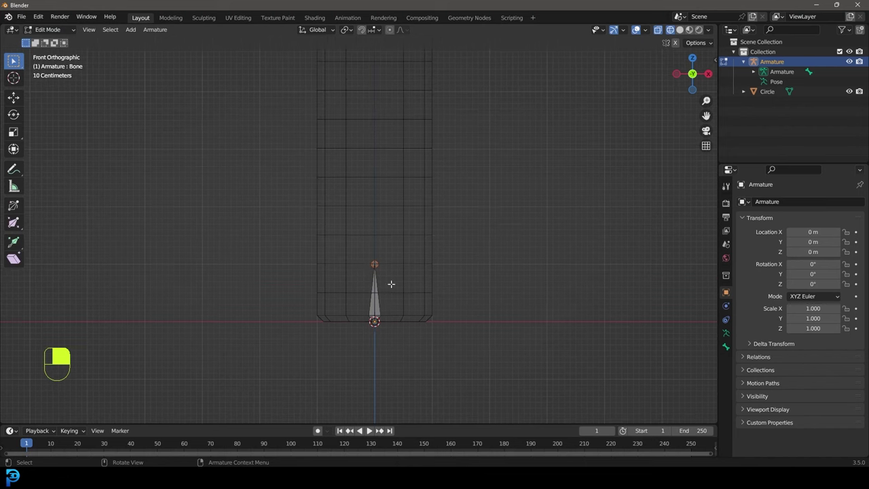
left_click_drag(336, 234, 407, 284)
scroll(411, 318, "up", 3)
key("g")
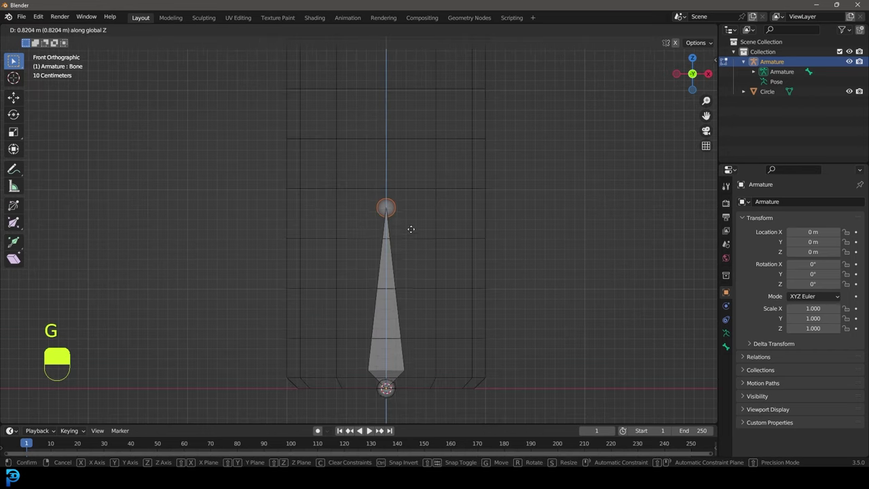
left_click(408, 216)
- Try moving the bone's base joint, and moving and rotating the whole bone
scroll(408, 216, "down", 2)
left_click(377, 340)
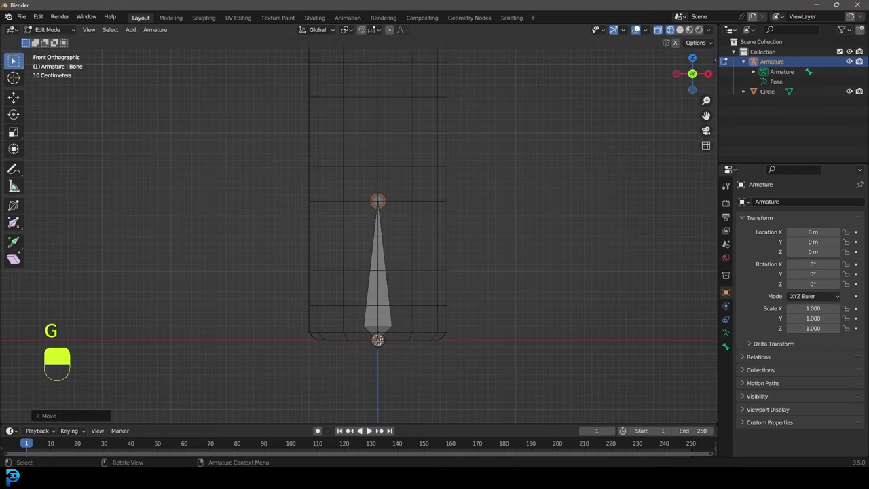
key("g")
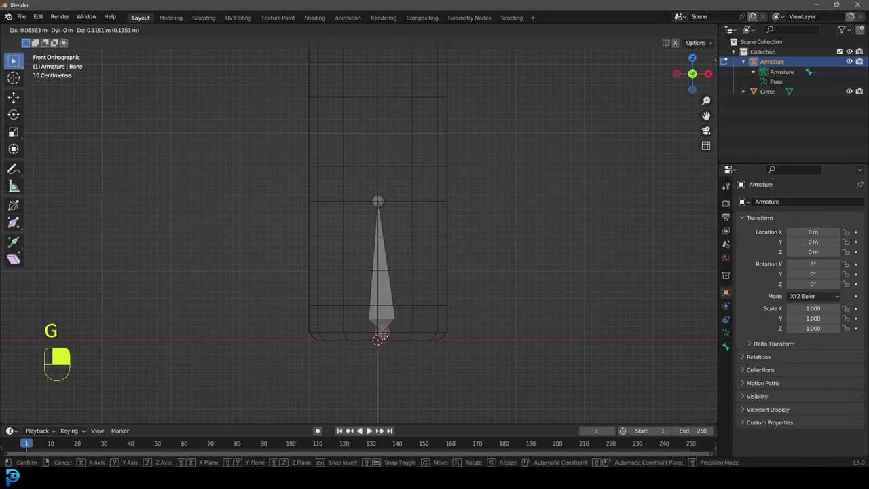
right_click(385, 327)
left_click(384, 256)
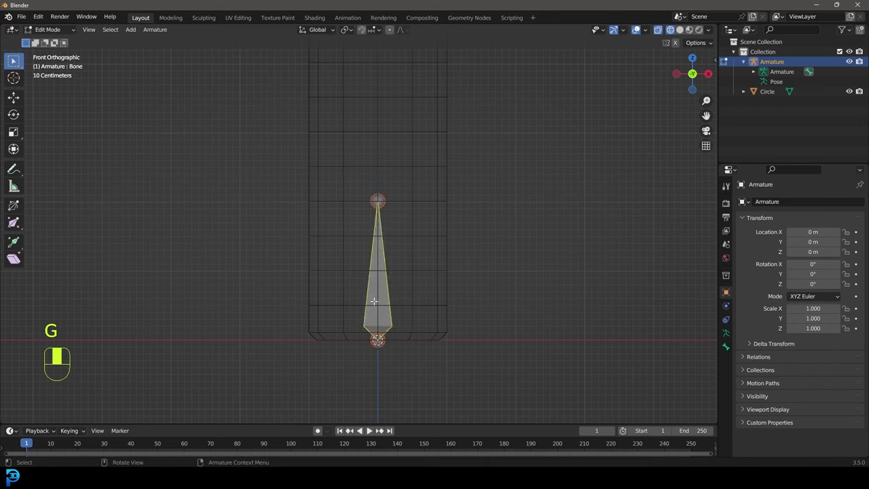
key("g")
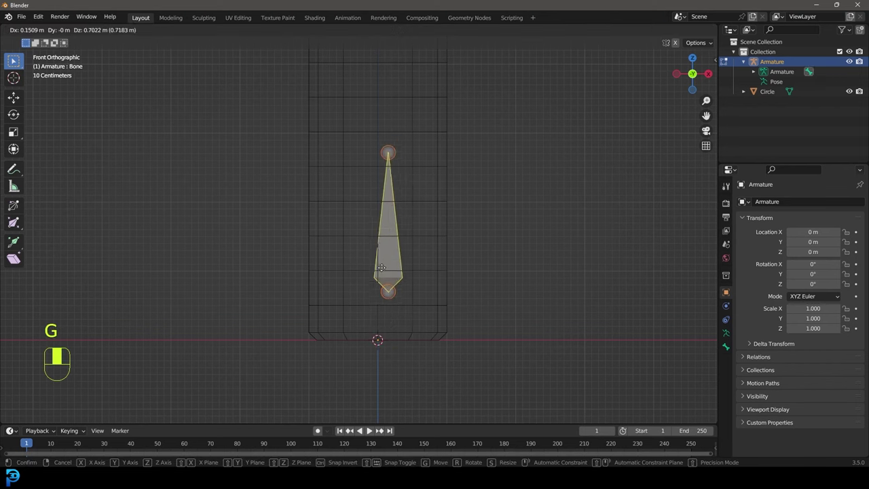
right_click(427, 281)
key("r")
right_click(506, 243)
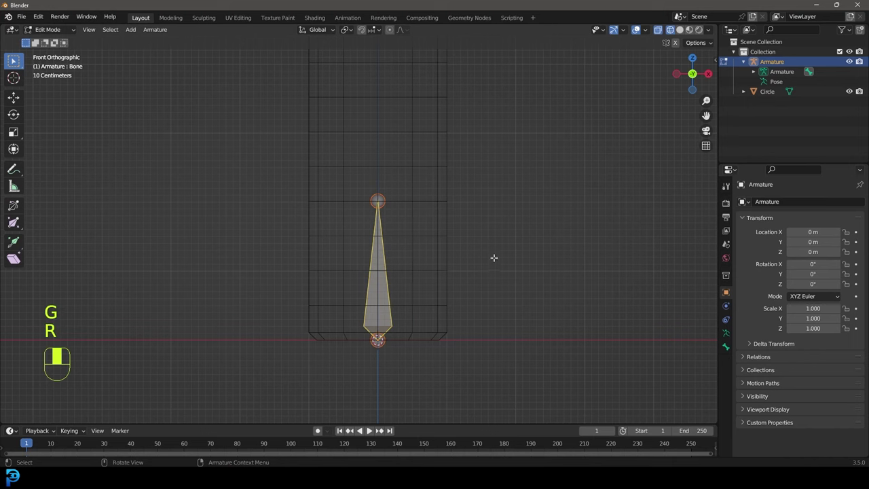
key("r")
right_click(425, 199)
- Try extruding a second bone from the first bone's tip and undo the extrusion
left_click(359, 207)
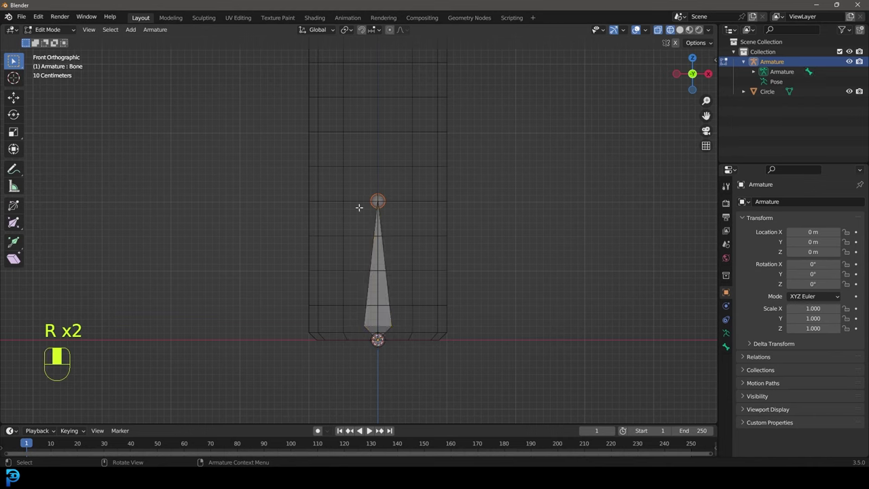
middle_click_drag(388, 203, 404, 285, "shift")
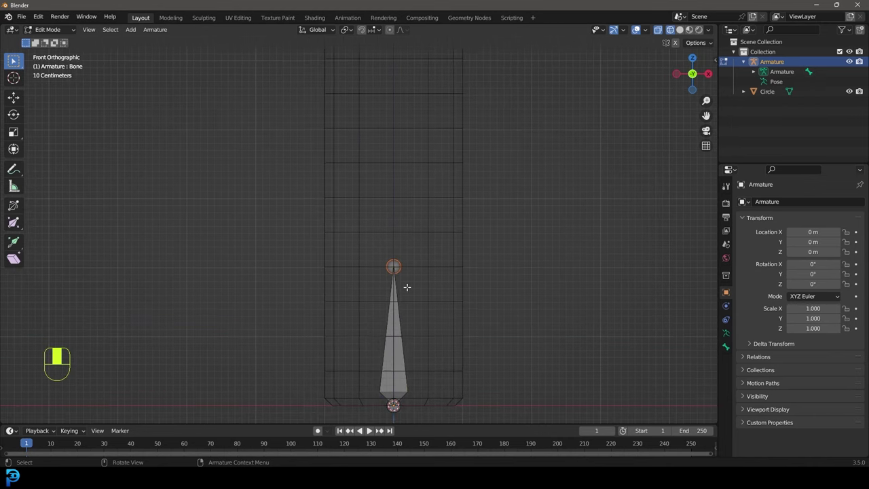
key("e")
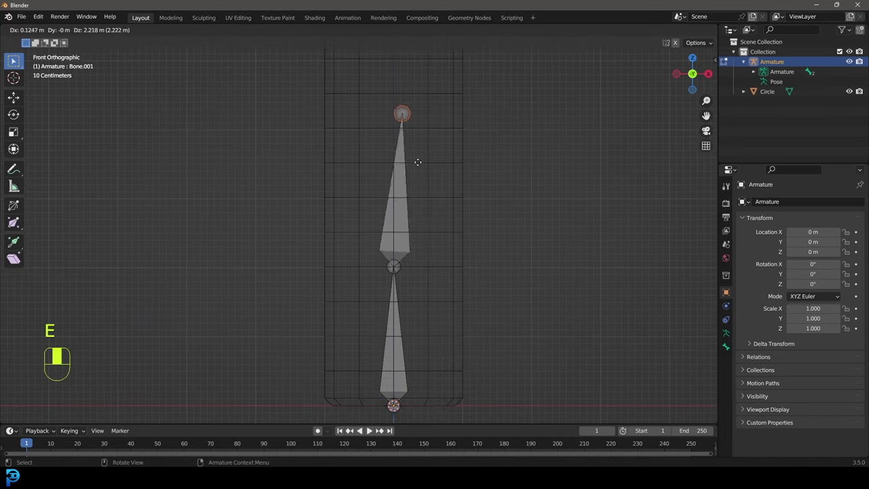
key("Escape")
scroll(402, 281, "down", 3)
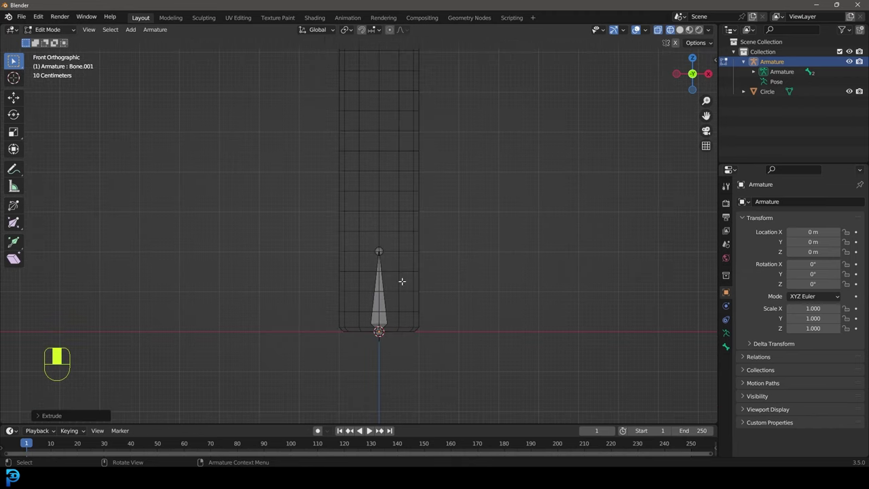
key("ctrl+z")
key("ctrl+z")
- Select the first bone's tip and nudge it slightly
scroll(408, 277, "up", 2)
scroll(367, 285, "up", 1)
left_click(367, 271)
key("g")
left_click(381, 273)
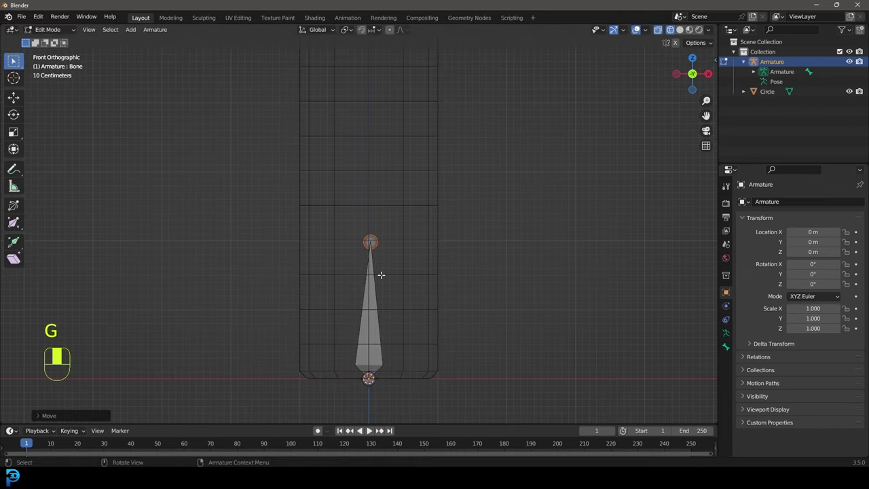
- Extrude a second bone about 1.7 m straight up along Z from the first bone's tip, and a third bone above it
scroll(361, 274, "down", 5)
middle_click_drag(362, 274, 365, 295, "shift")
scroll(365, 297, "up", 1)
key("e")
middle_click(376, 286)
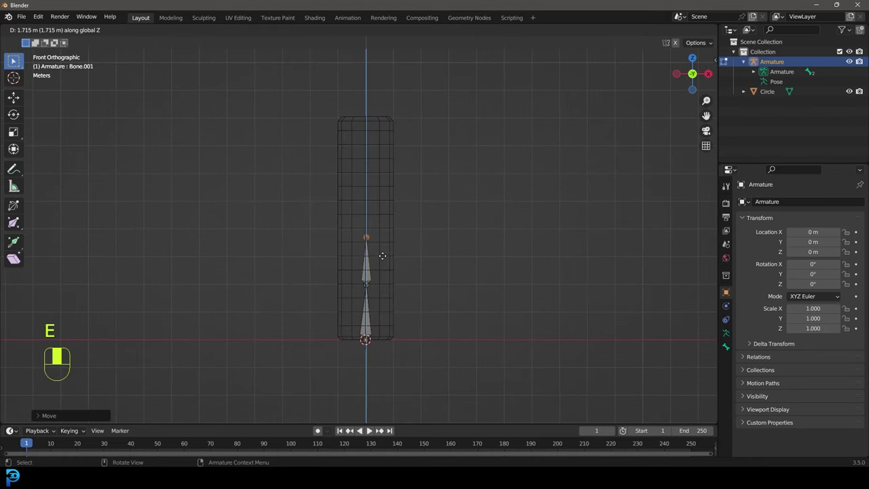
left_click(380, 258)
key("e")
middle_click(382, 253)
left_click(399, 217)
- Extrude a fourth and a fifth bone straight up along Z so the chain reaches the cylinder's upper end
key("e")
middle_click(377, 224)
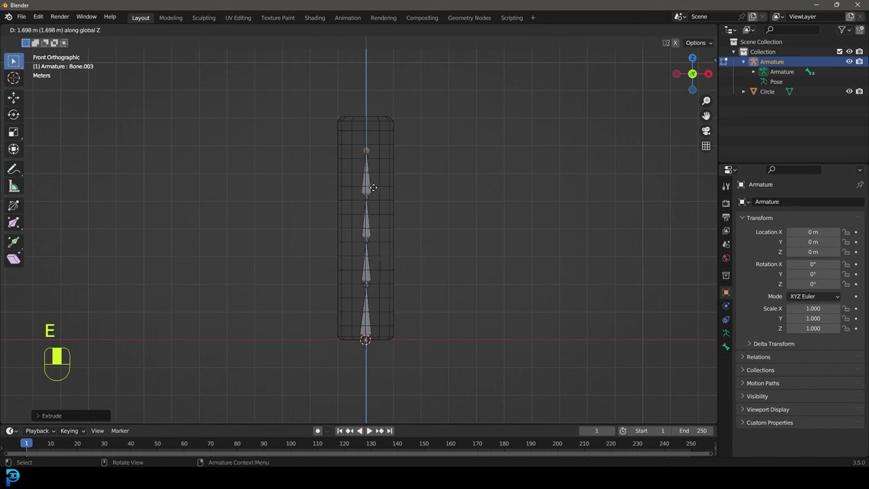
left_click(377, 192)
middle_click_drag(382, 190, 381, 233, "shift")
key("e")
middle_click(382, 207)
left_click(385, 190)
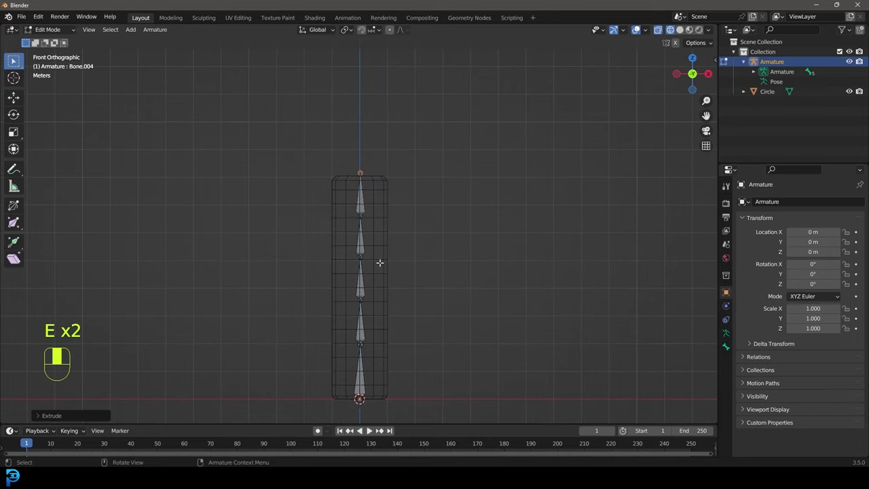
- Duplicate the lowest bone of the chain and place the copy beside it along the X axis
middle_click_drag(426, 230, 354, 231)
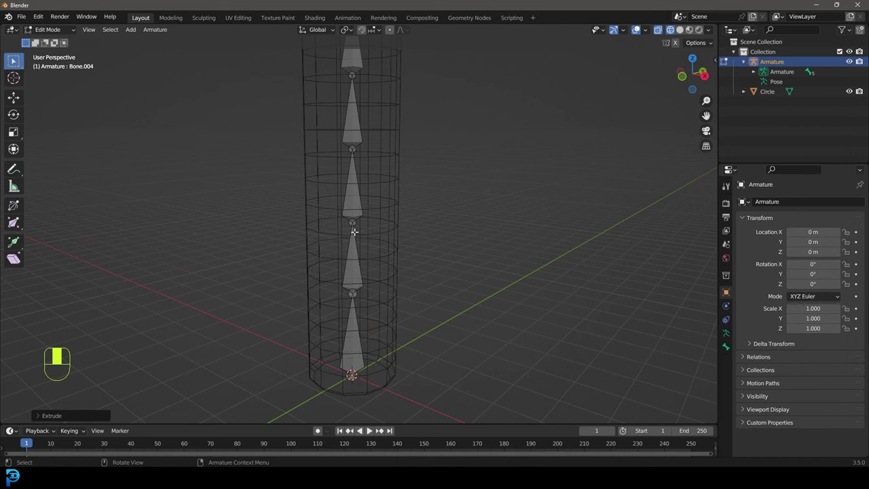
left_click(349, 306)
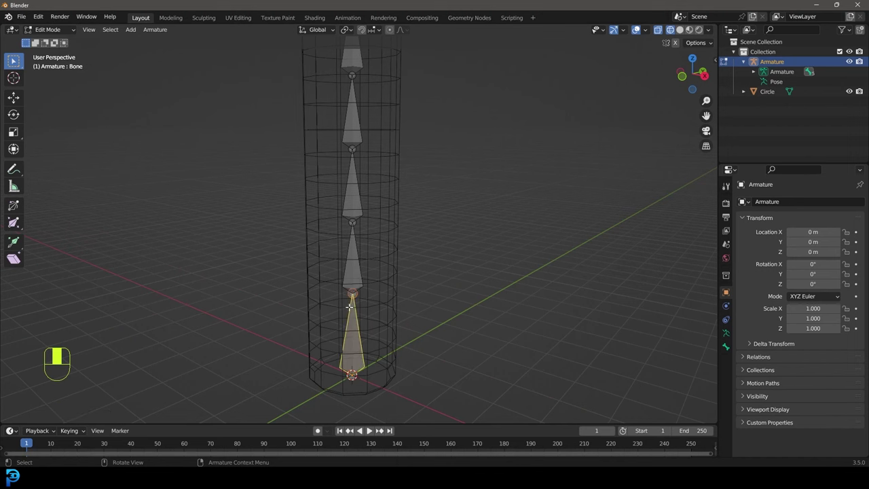
left_click(357, 258)
scroll(362, 181, "down", 3)
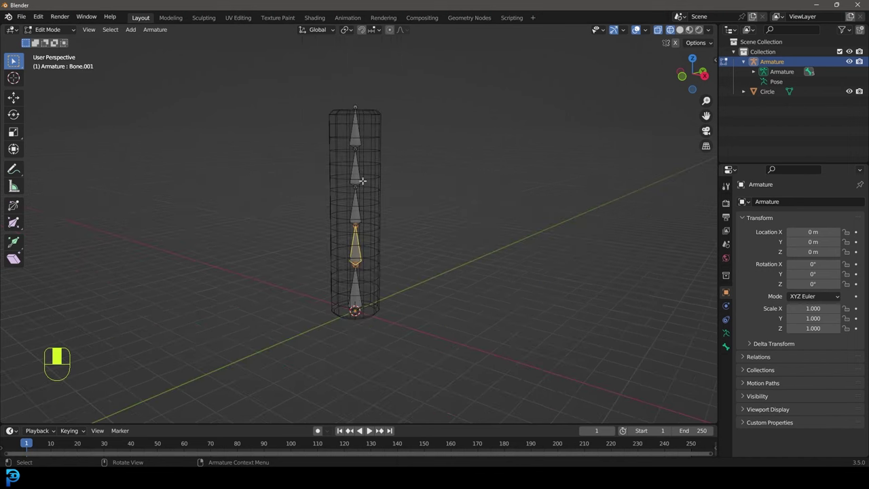
left_click(360, 293)
middle_click_drag(359, 292, 377, 293)
key("shift+d")
key("x")
left_click(390, 285)
- Raise the copied bone's tip along Z to about half the cylinder's height and extrude another bone about 3.7 m straight up from it
left_click(384, 266)
key("g")
middle_click(385, 250)
left_click(387, 212)
key("e")
middle_click(388, 197)
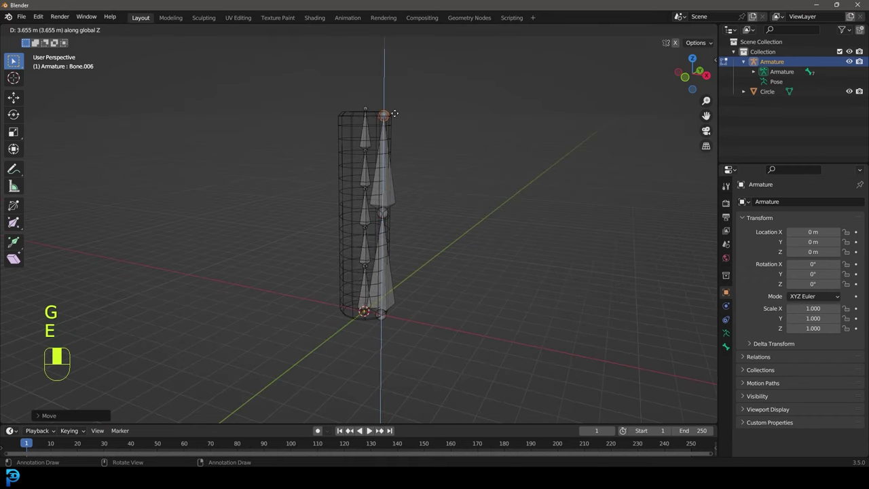
left_click(395, 113)
- Try rotating the upper and the lower bone of the second, two-bone chain
scroll(423, 227, "up", 1)
middle_click_drag(403, 221, 463, 202)
left_click(399, 204)
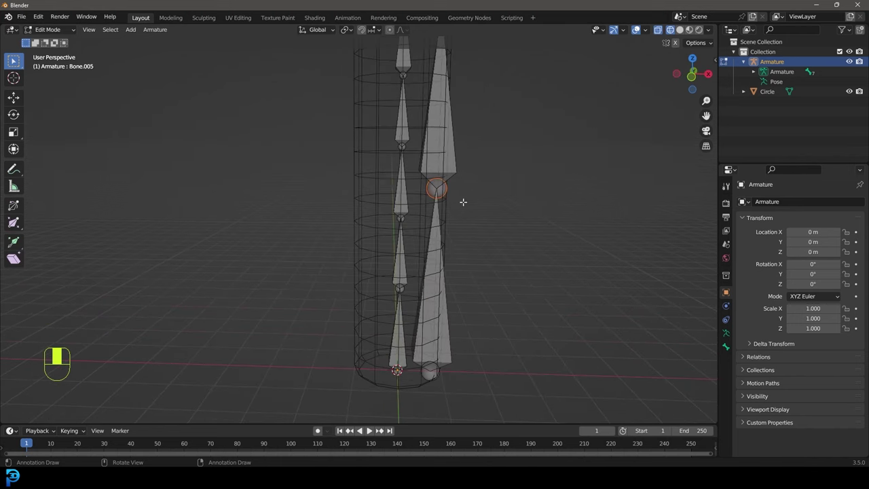
left_click(438, 99)
scroll(459, 115, "down", 1)
key("r")
right_click(509, 200)
left_click(422, 279)
key("r")
right_click(527, 275)
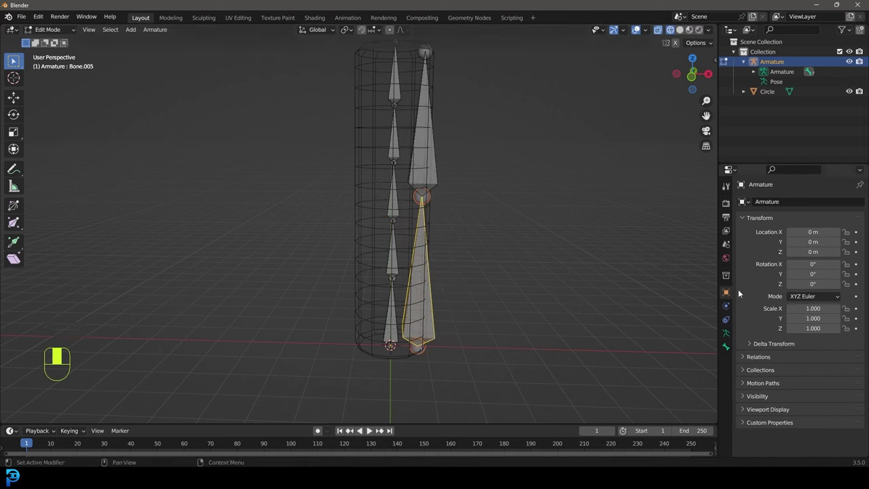
- Set the armature's viewport display type to B-Bone
left_click(726, 333)
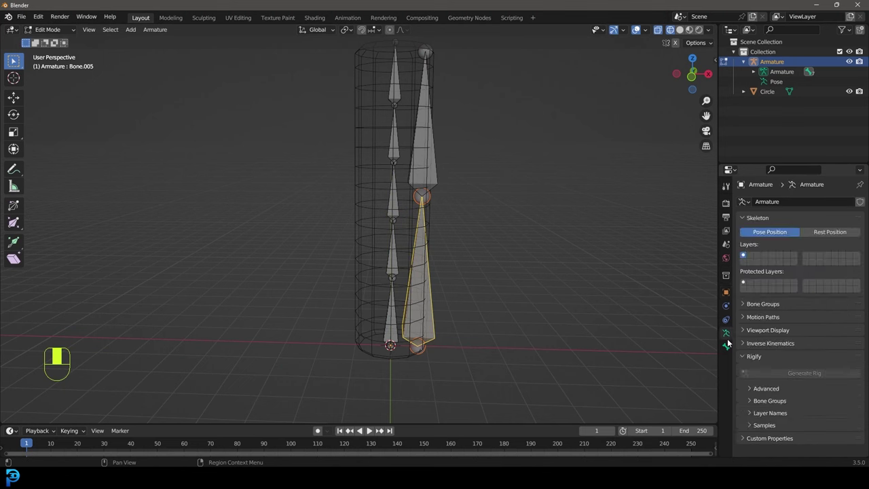
left_click(762, 330)
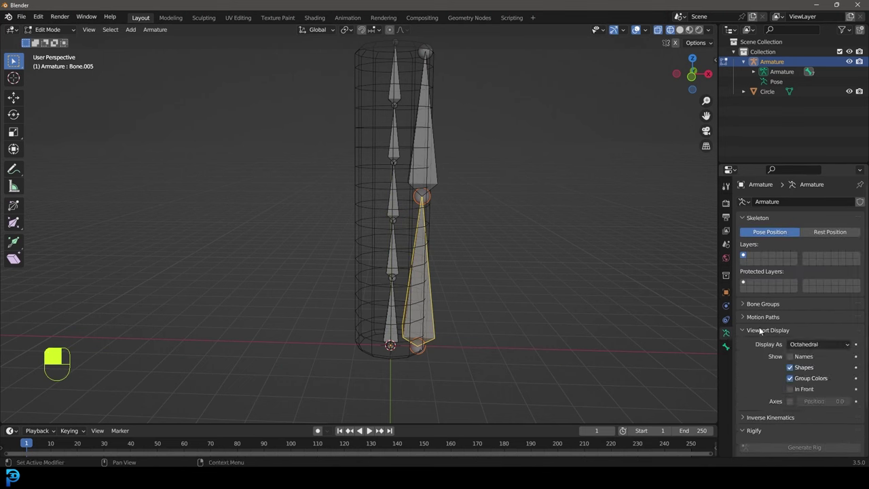
left_click(823, 345)
left_click(814, 378)
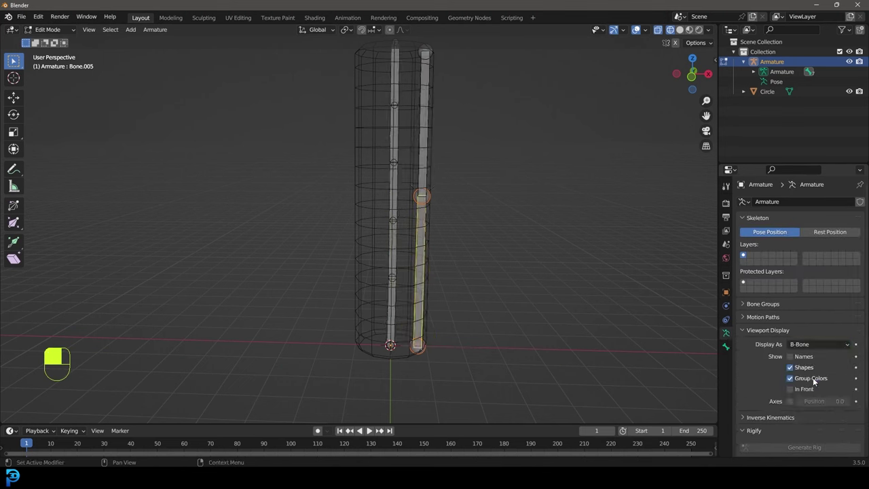
- Select the bones of the second chain one at a time and set the armature's viewport display type to Octahedral
left_click(427, 161)
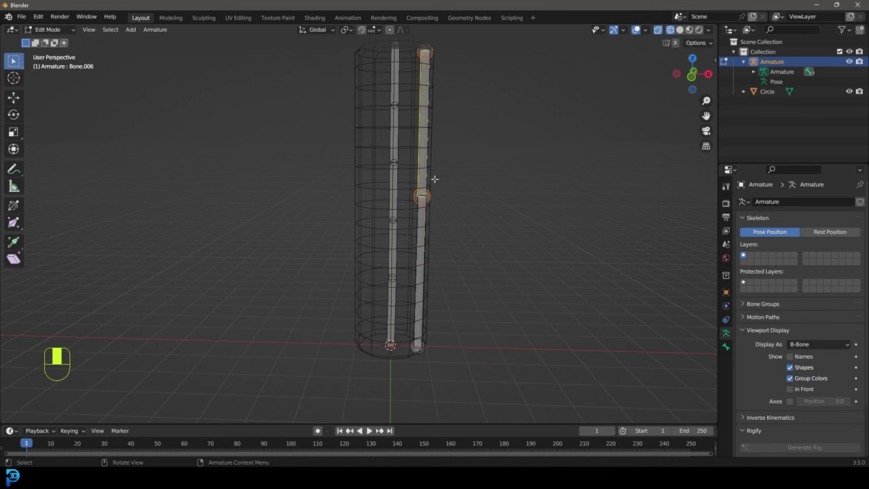
left_click(428, 224)
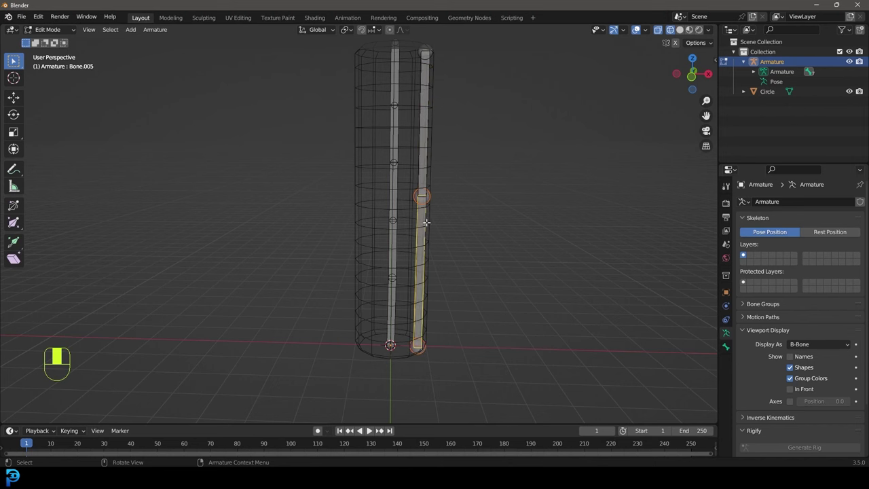
middle_click_drag(451, 186, 446, 207, "shift")
scroll(444, 211, "up", 1)
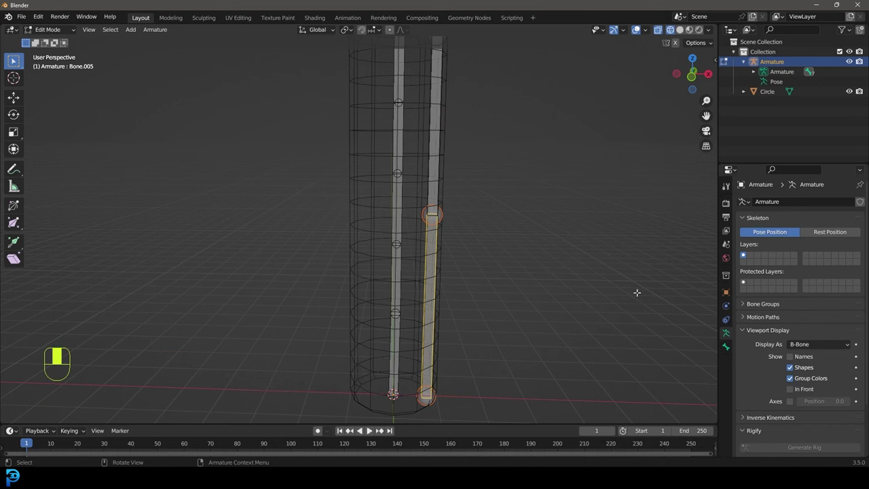
left_click(797, 346)
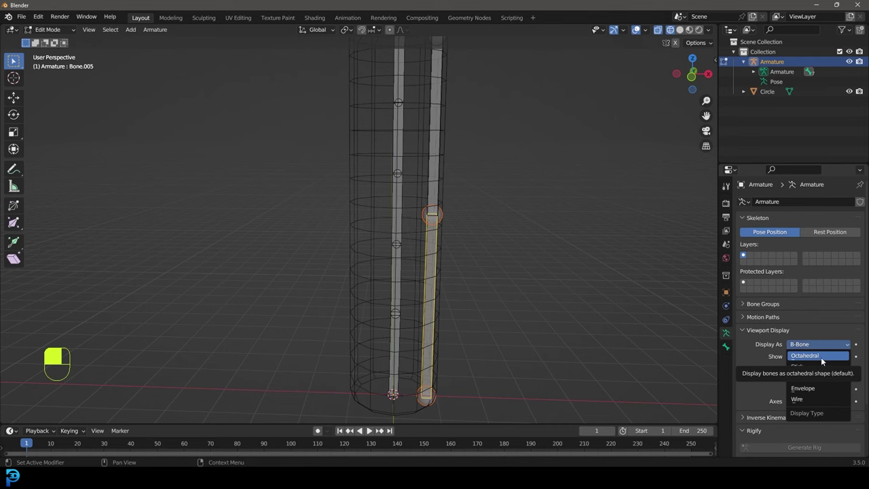
left_click(820, 358)
scroll(450, 224, "down", 2)
scroll(432, 236, "up", 2)
- Delete both bones of the second, two-bone chain beside the main bone chain
left_click_drag(466, 299, 428, 133)
left_click(439, 138)
left_click(435, 285, "shift")
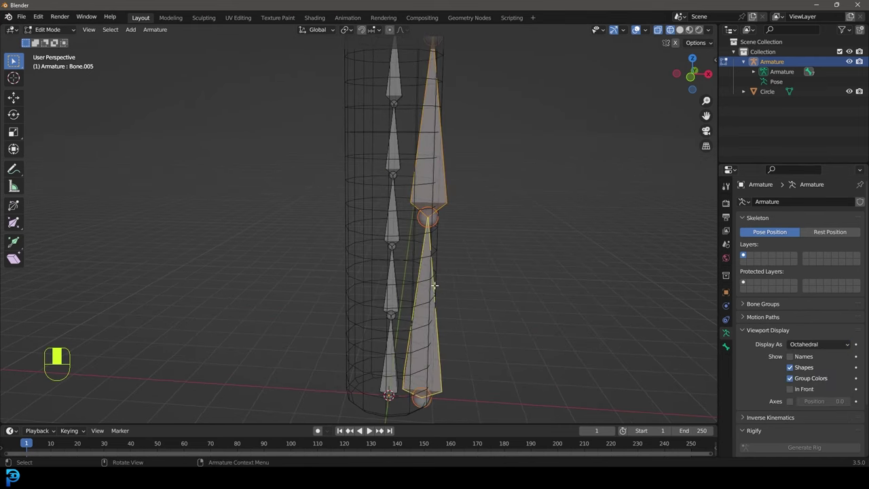
key("Delete")
left_click(430, 285)
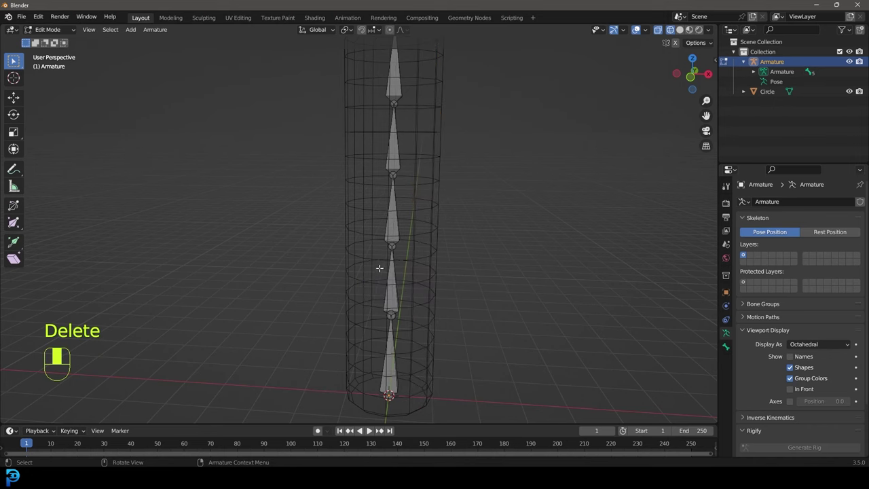
scroll(379, 268, "down", 3)
mouse_move(380, 268)
middle_mouse_down()
mouse_move(369, 272)
mouse_move(384, 262)
mouse_move(376, 279)
middle_mouse_up()
scroll(413, 245, "up", 2)
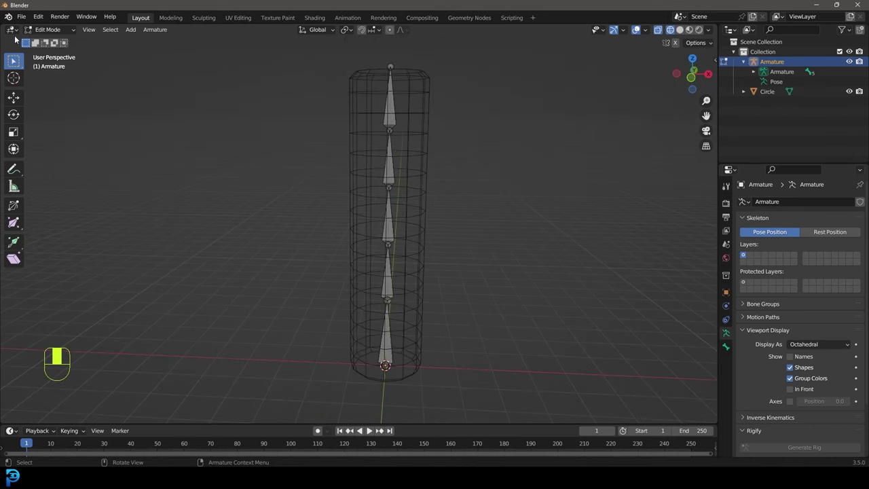
- Switch the armature to Pose Mode and back to Edit Mode, and try moving the chain's middle bone
left_click(47, 30)
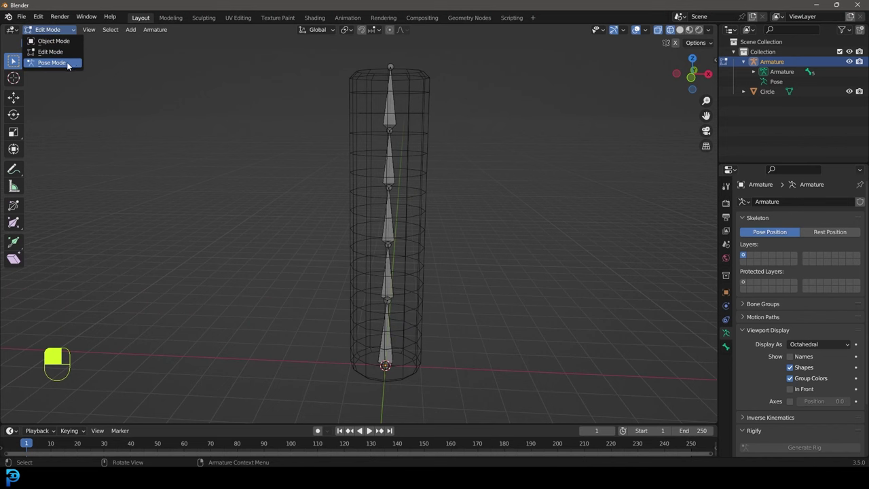
left_click(49, 63)
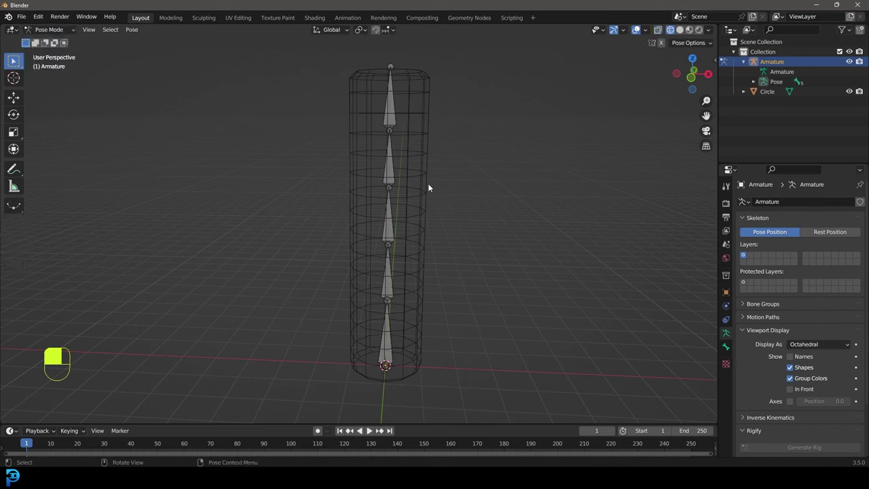
left_click(48, 29)
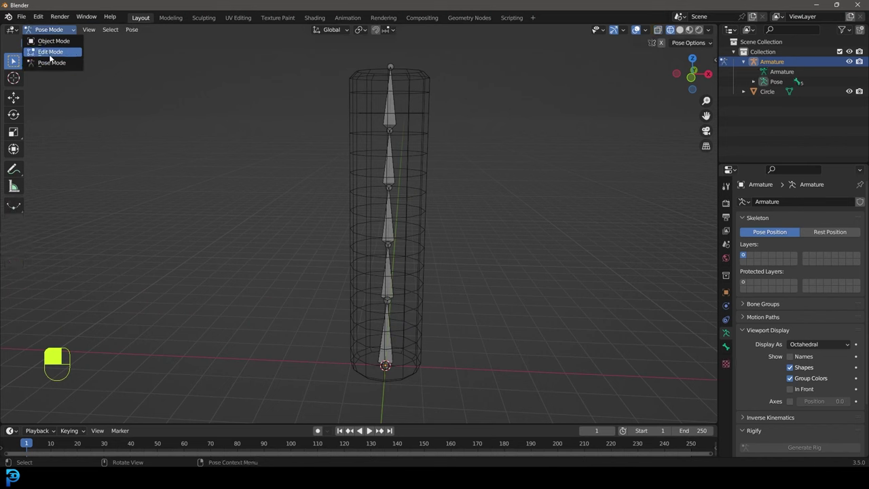
left_click(49, 53)
left_click(394, 218)
key("g")
right_click(410, 212)
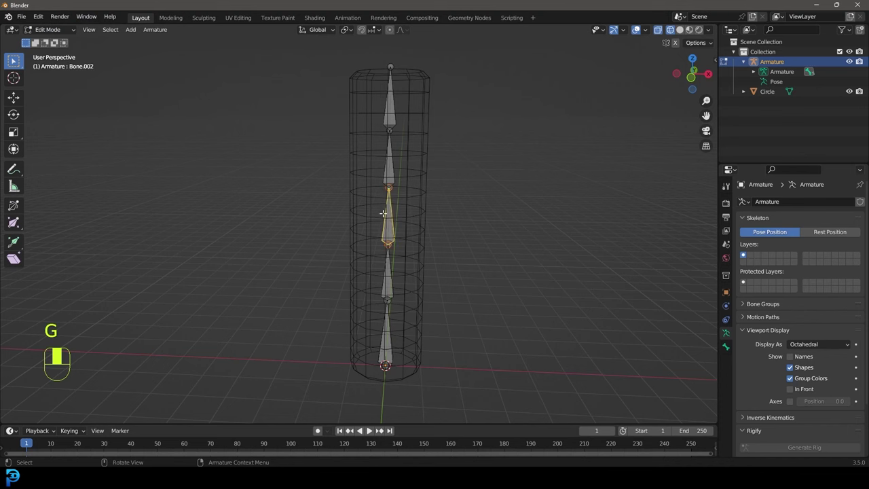
- In Pose Mode, rotate the middle bone in the front view so the upper chain points sideways toward negative X
left_click(48, 29)
left_click(54, 64)
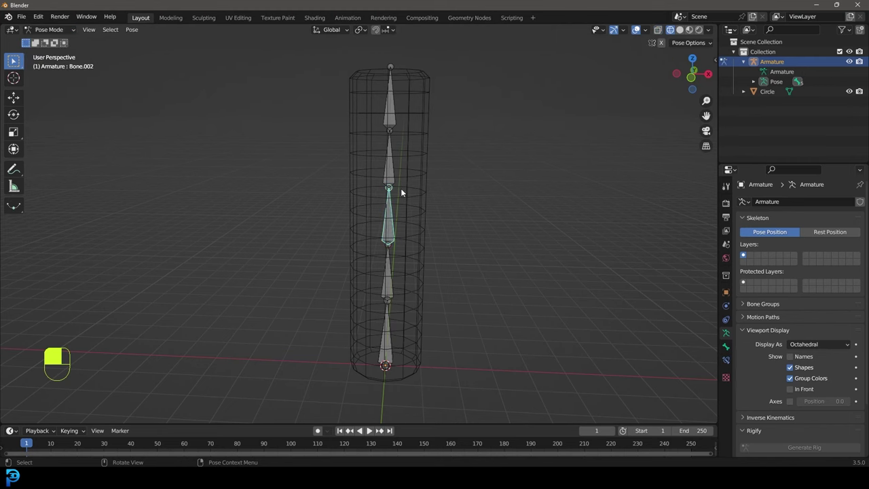
scroll(406, 211, "up", 2)
key("r")
right_click(472, 201)
key("KP_1")
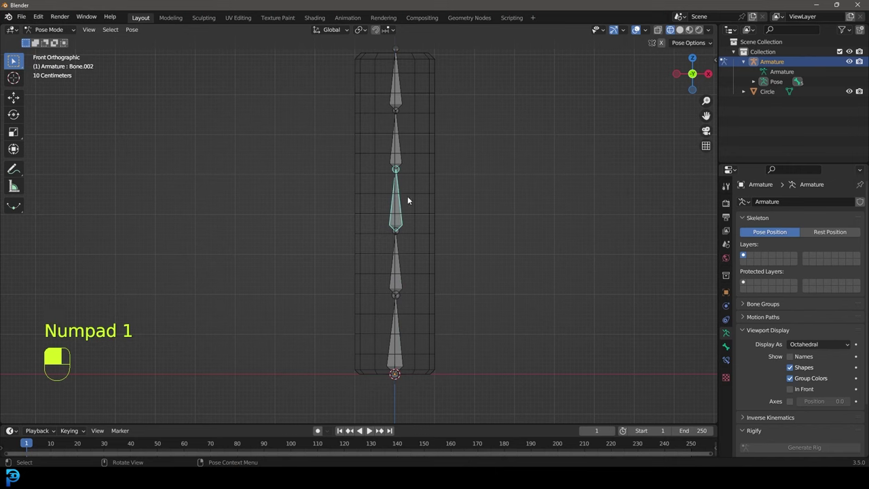
key("r")
left_click(384, 104)
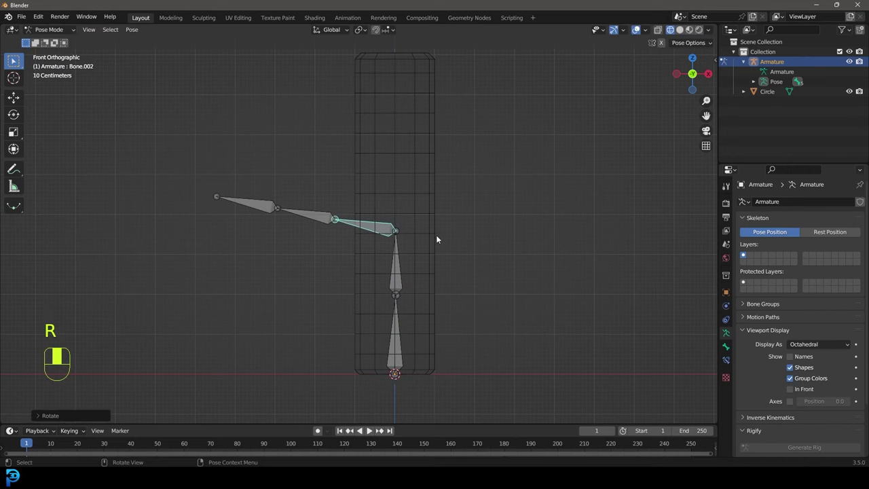
- Clear the middle bone's pose rotation
left_click(41, 30)
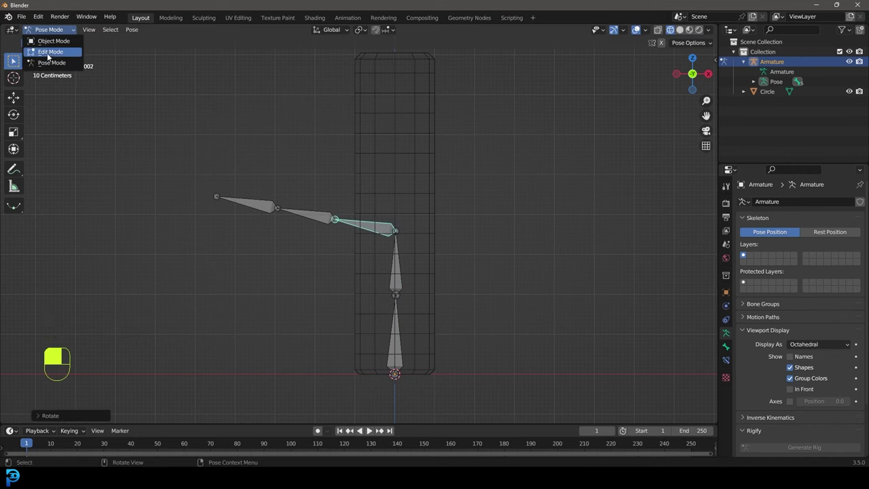
scroll(347, 210, "up", 2)
left_click(374, 228)
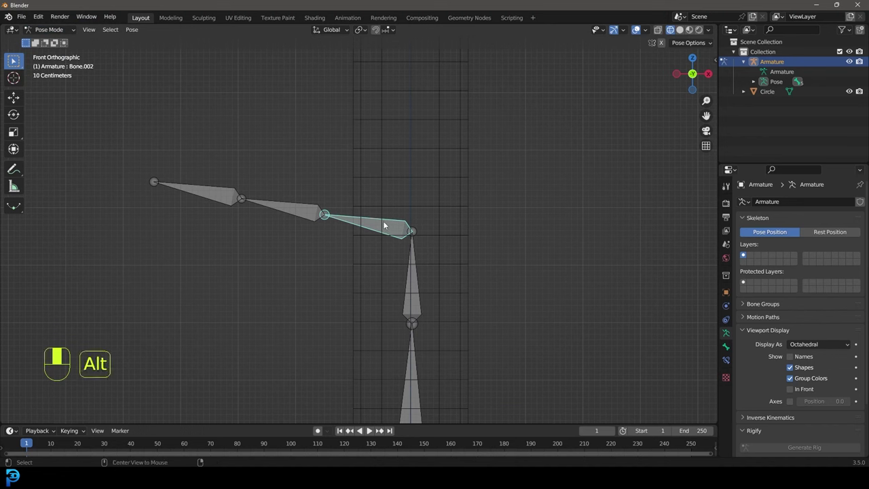
key("alt+r")
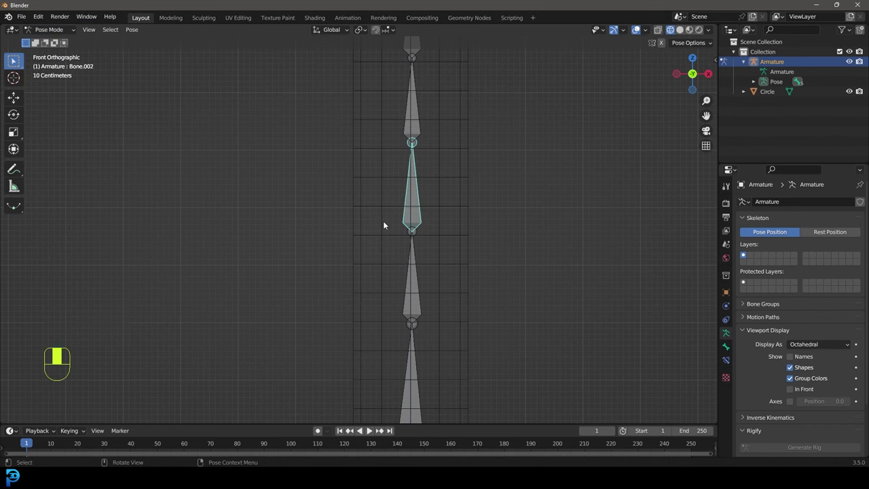
- Try rotating the second bone from the base of the chain in Pose Mode
left_click(406, 278)
key("r")
right_click(500, 255)
left_click(49, 30)
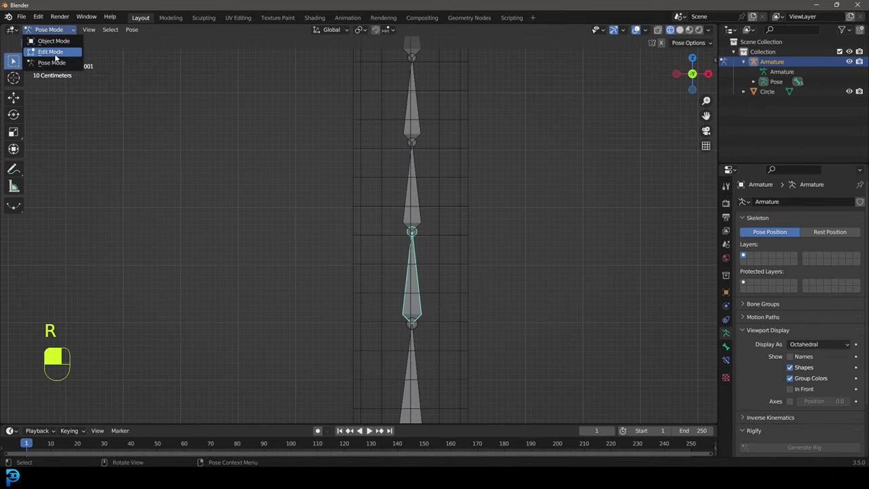
scroll(381, 260, "down", 3)
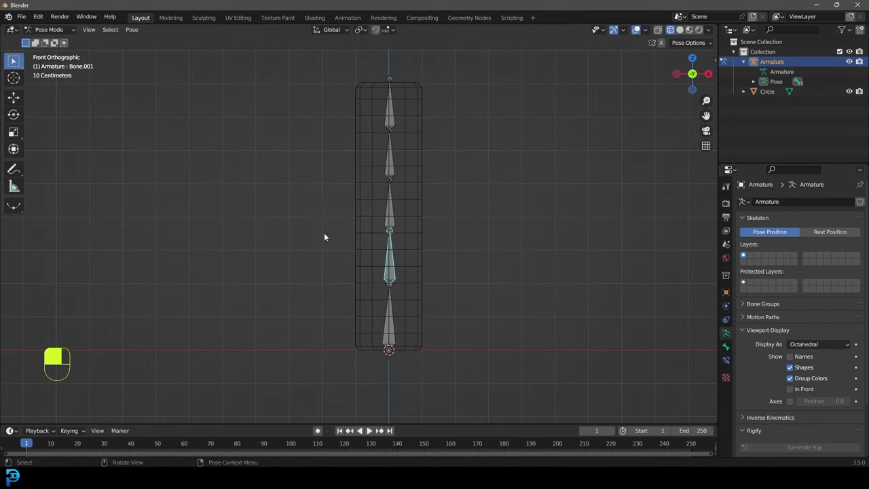
scroll(404, 163, "up", 2)
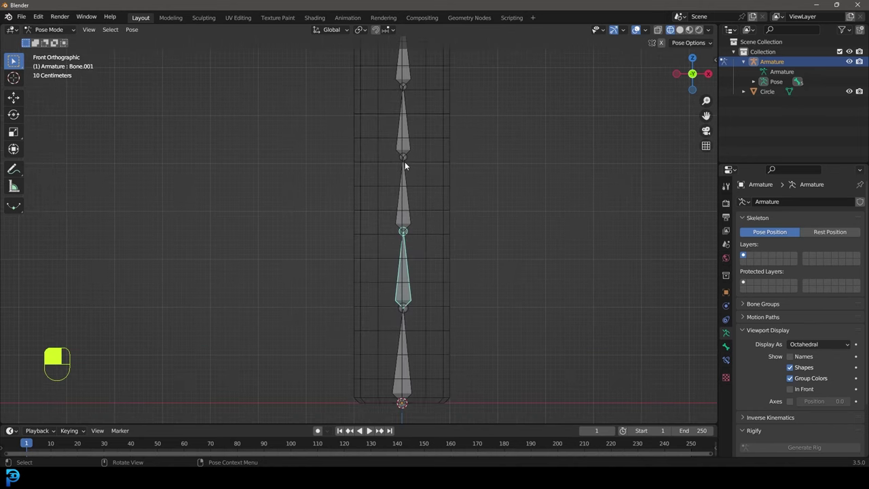
scroll(402, 275, "down", 3)
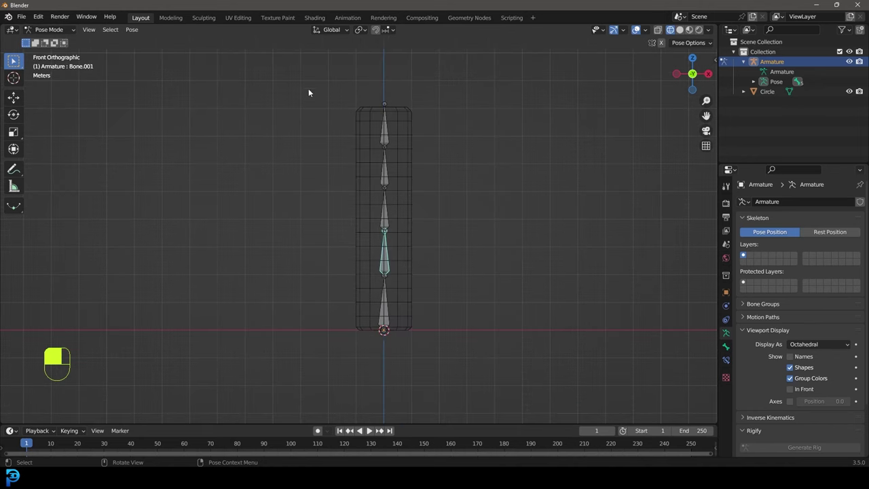
scroll(408, 165, "up", 3)
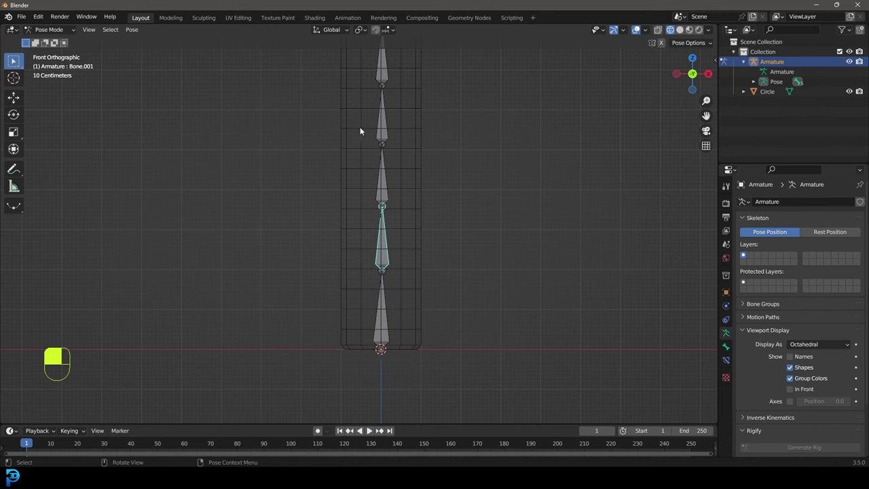
- Try moving the lowest bone and the topmost bone of the chain in Pose Mode
left_click(383, 304)
key("g")
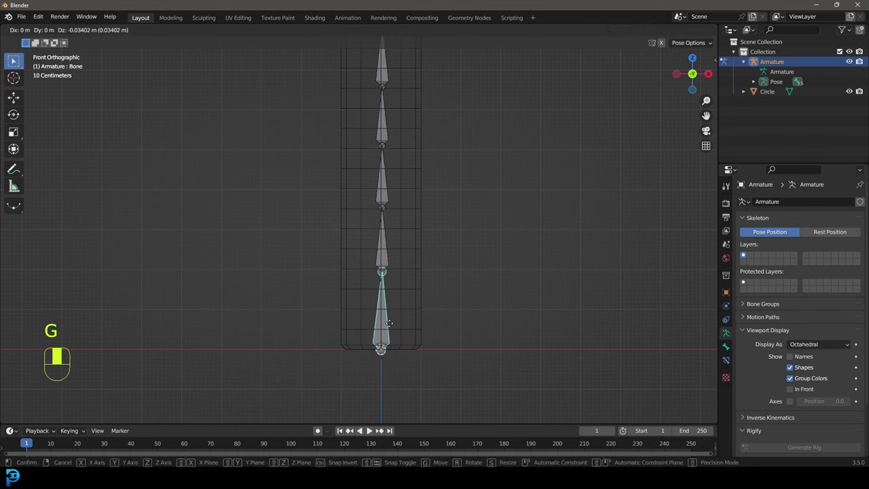
right_click(407, 299)
left_click(381, 80)
scroll(397, 135, "down", 2)
middle_click_drag(405, 150, 402, 207, "shift")
scroll(410, 213, "up", 1)
key("g")
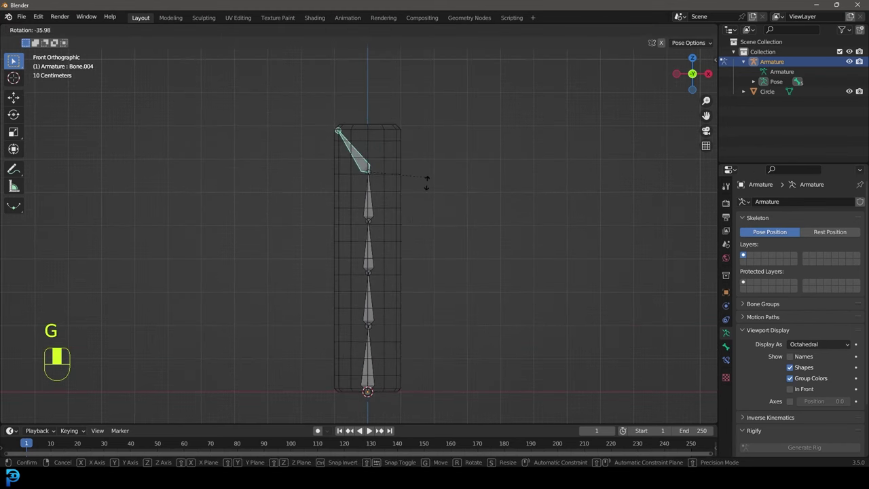
key("Escape")
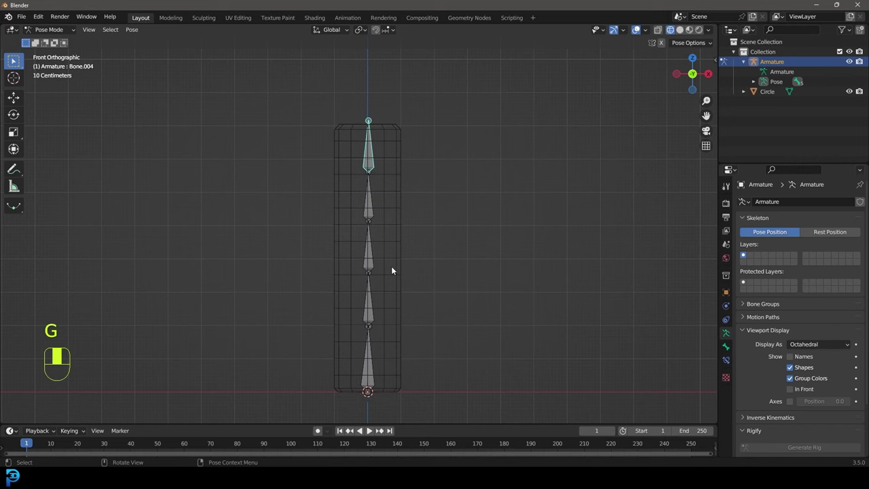
- Examine how the chain's bones connect at their joints, selecting the lower and middle bones one at a time
middle_click_drag(388, 303, 385, 227, "shift")
scroll(385, 227, "up", 2)
left_click(371, 297)
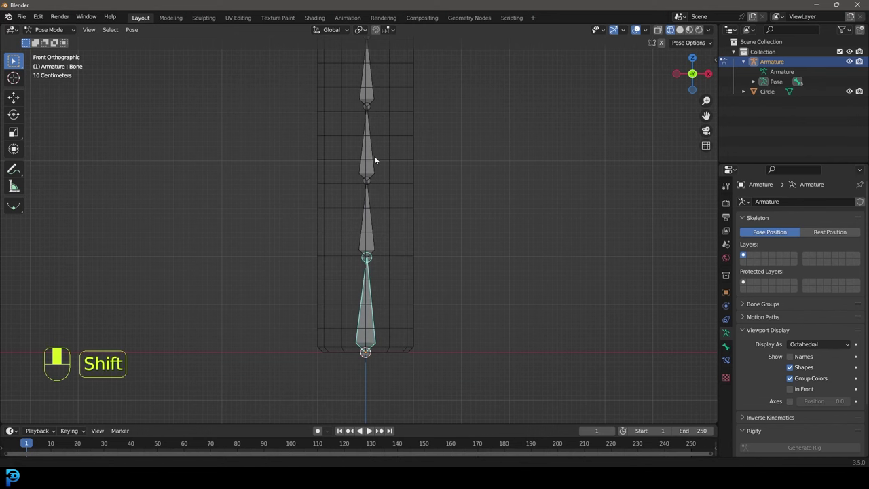
scroll(374, 158, "up", 3, "shift")
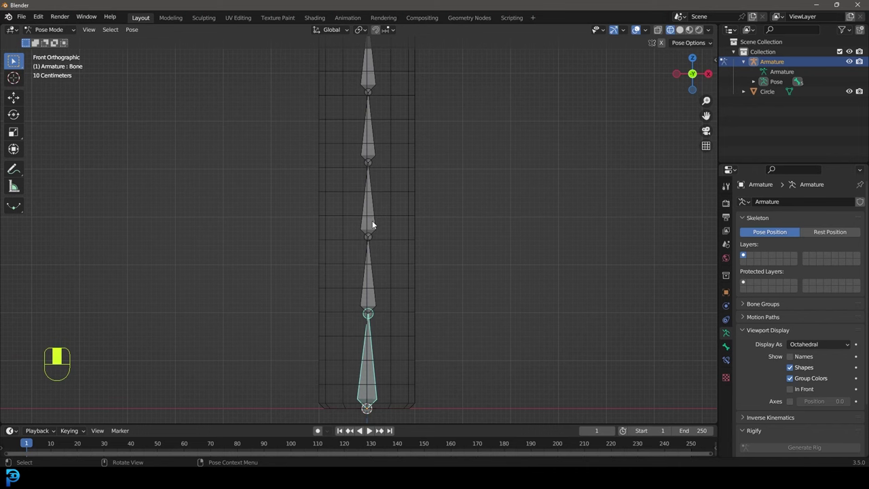
left_click(367, 257)
left_click(369, 359)
middle_click_drag(376, 323, 377, 237, "shift")
scroll(369, 276, "up", 3)
middle_click_drag(399, 122, 400, 128, "shift")
scroll(399, 132, "up", 1)
left_click(362, 171)
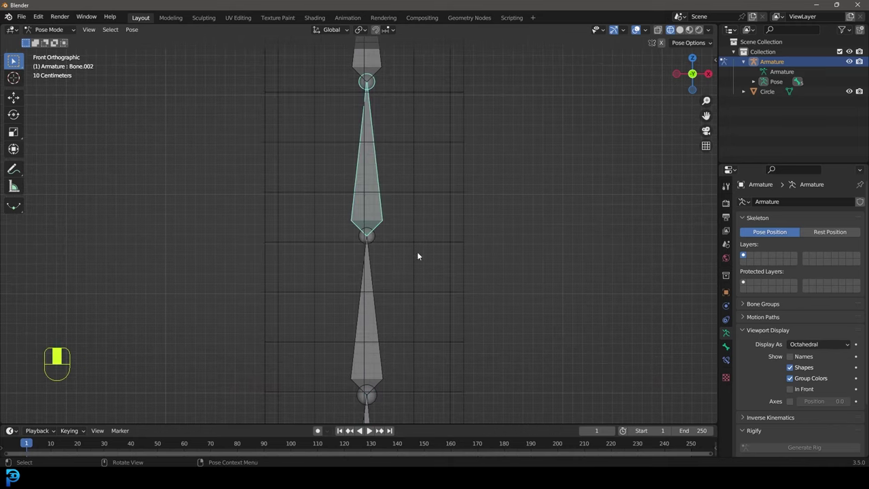
left_click(369, 274)
middle_click_drag(393, 137, 377, 298, "shift")
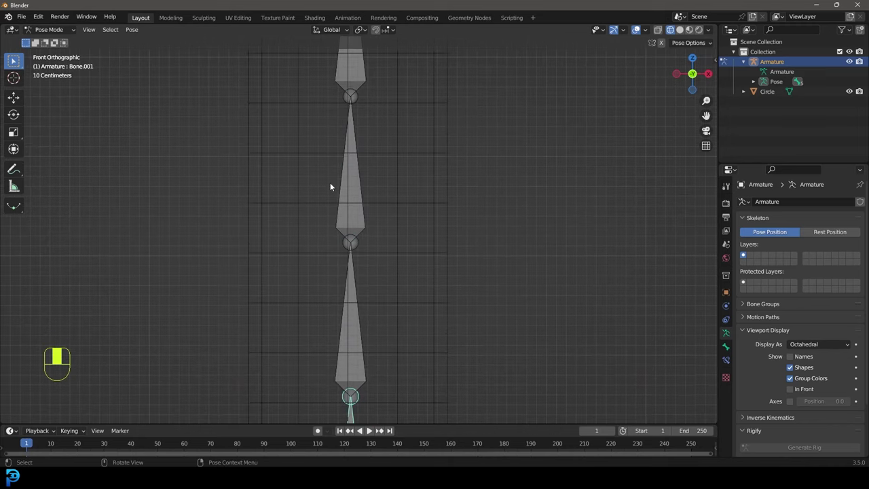
- Try moving the lowest bone of the chain once more in Pose Mode
scroll(379, 294, "down", 6)
scroll(368, 363, "down", 3, "shift")
left_click(361, 271)
key("g")
right_click(370, 290)
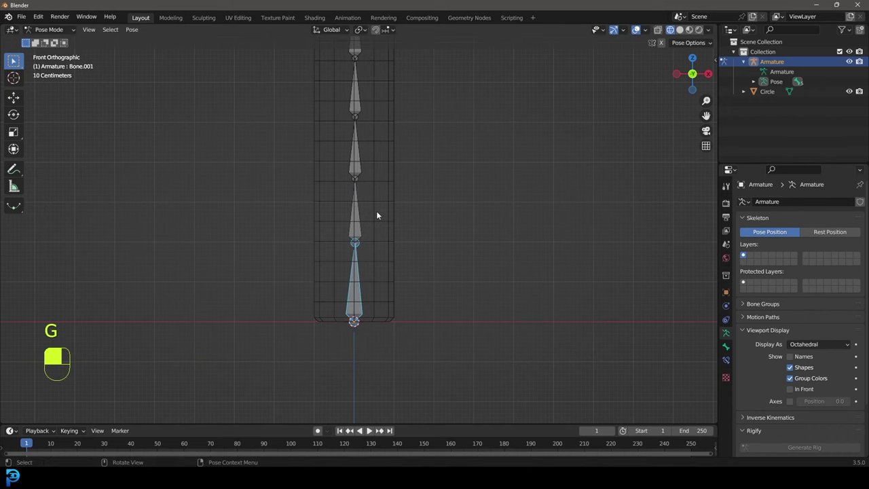
scroll(376, 215, "down", 1)
middle_click_drag(353, 166, 358, 204, "shift")
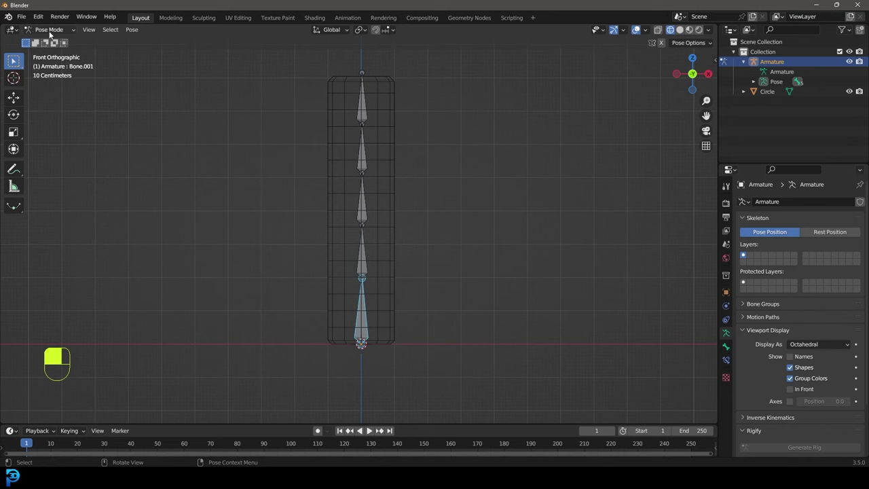
- Switch the armature to Object Mode and select the cylinder mesh
left_click(49, 29)
left_click(66, 41)
scroll(371, 122, "down", 3)
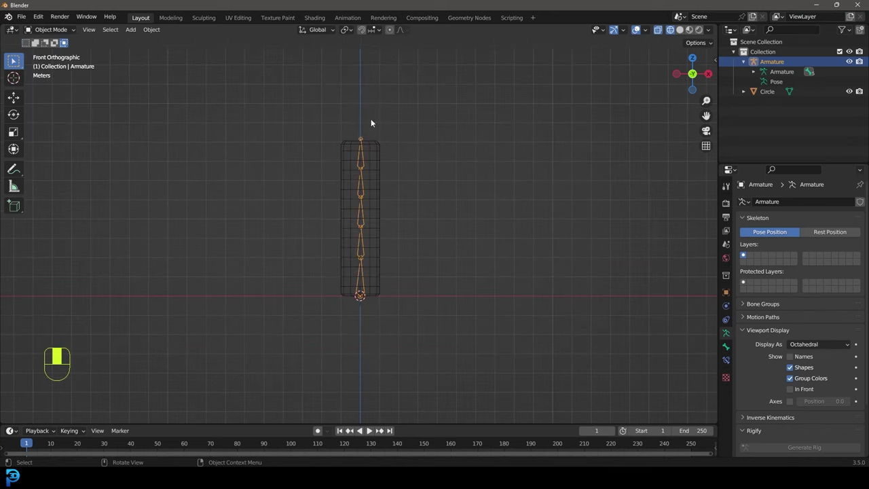
scroll(365, 142, "up", 2)
left_click(386, 111)
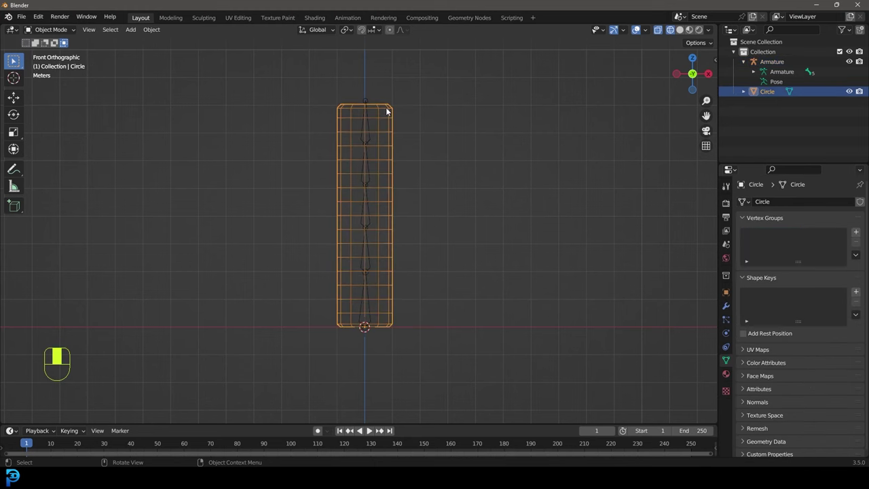
middle_click_drag(390, 94, 391, 101, "shift")
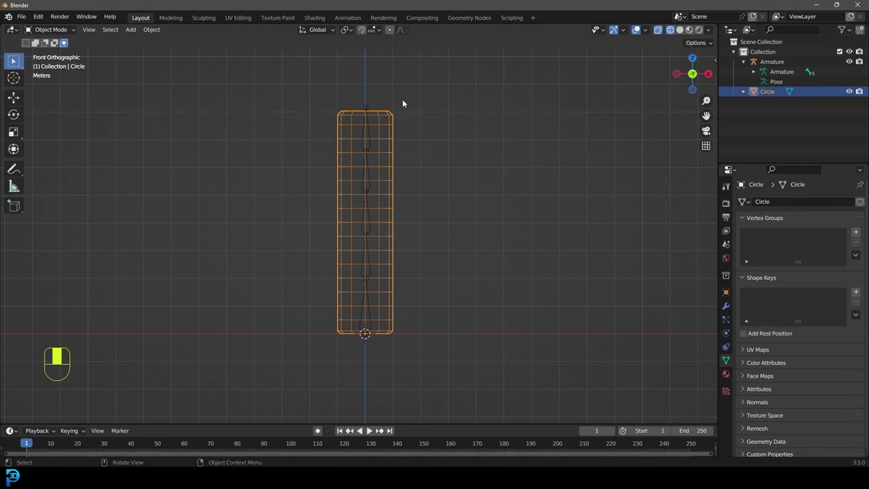
mouse_move(390, 131)
middle_mouse_down()
mouse_move(382, 105)
mouse_move(402, 130)
middle_mouse_up()
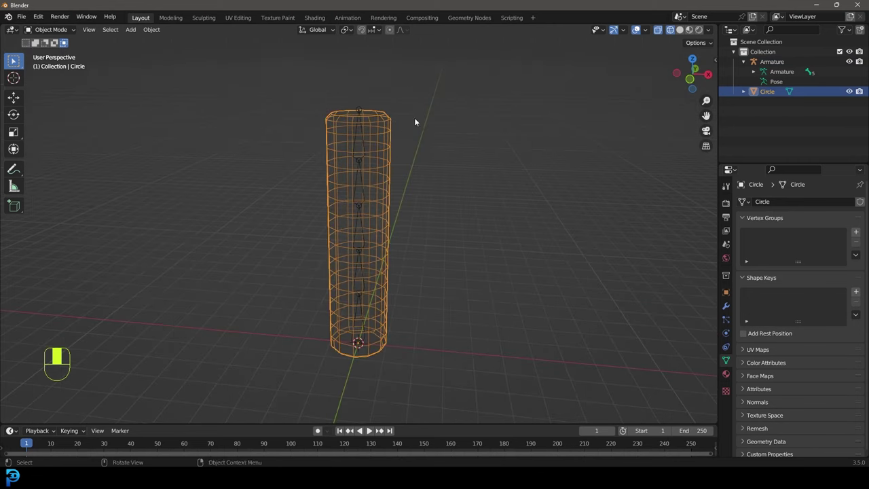
- Add the armature to the cylinder selection and parent the cylinder to it using Armature Deform With Automatic Weights
left_click(361, 107, "shift")
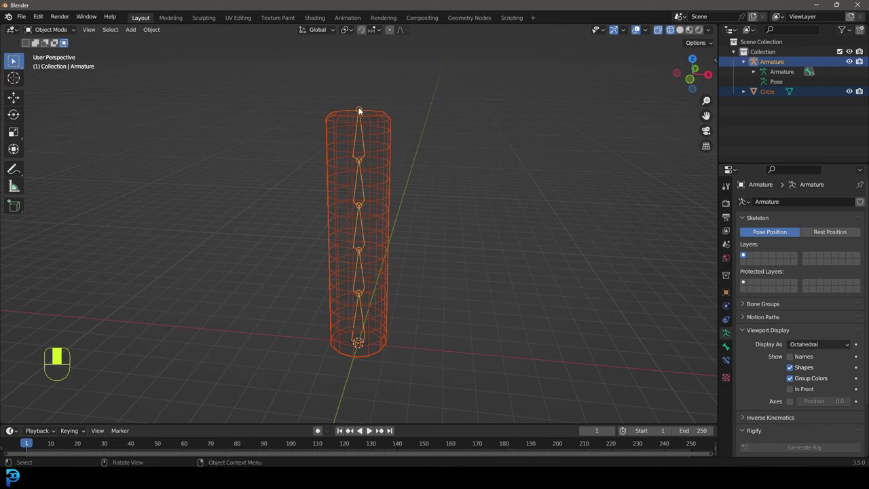
key("ctrl+p")
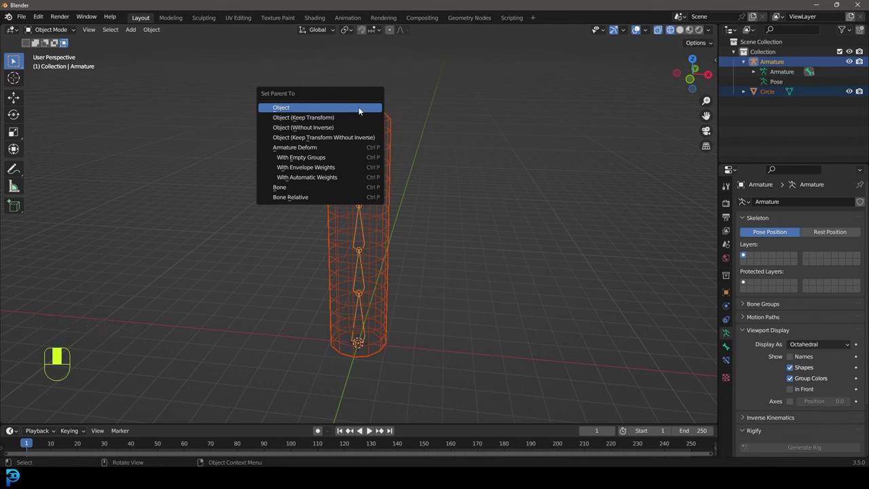
left_click(325, 178)
middle_click_drag(370, 180, 514, 192)
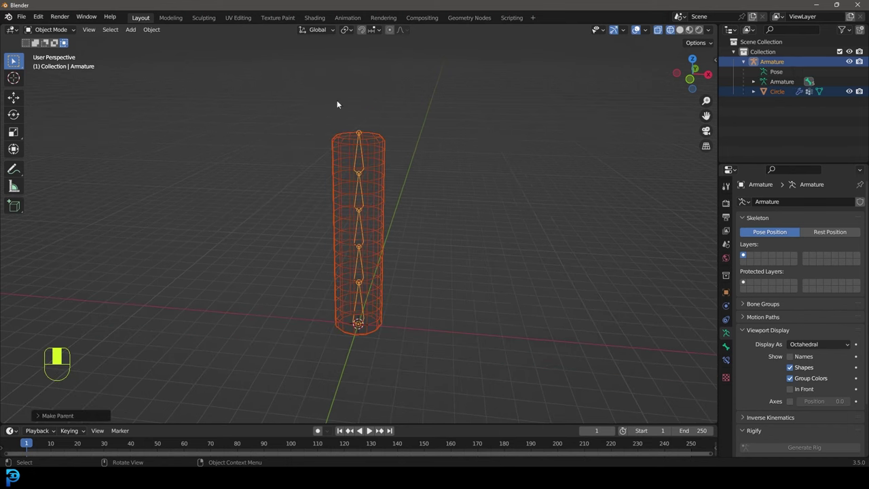
- Inspect the Armature modifier and its target object on the cylinder alone
left_click(379, 149)
left_click(726, 306)
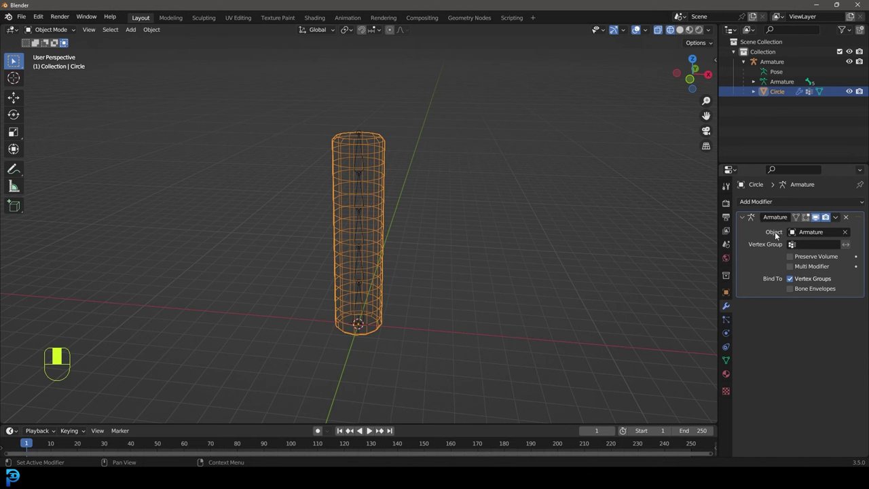
left_click(799, 234)
- Put the armature in Pose Mode and try rotating the second bone from the bottom in front view
left_click(359, 293)
left_click(47, 29)
left_click(47, 64)
left_click(369, 269)
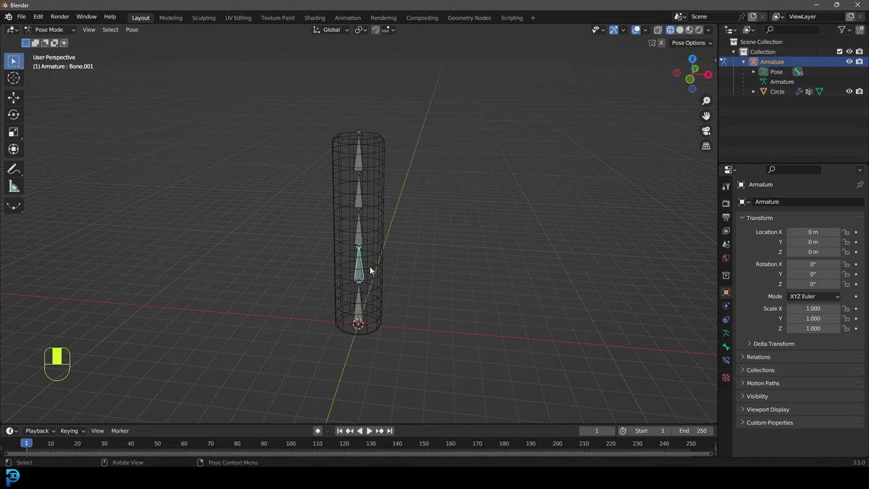
key("KP_1")
scroll(394, 254, "up", 2)
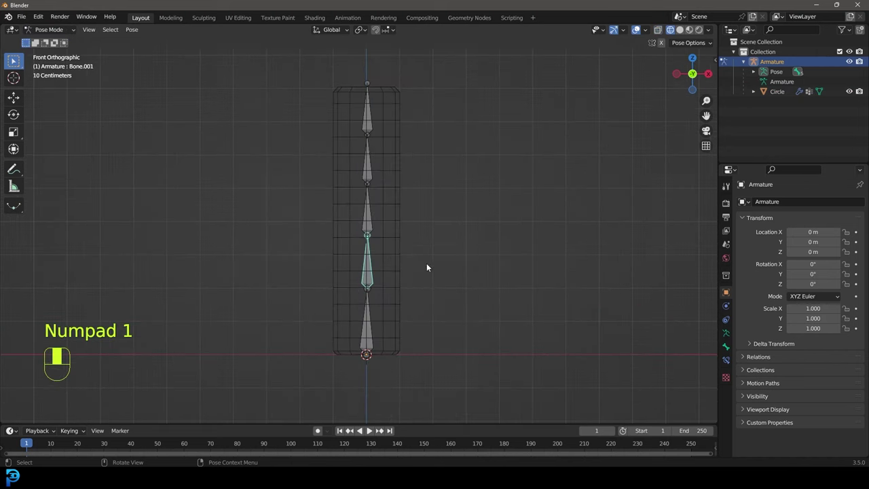
key("r")
left_click(423, 218)
- Try rotating the third and fourth bones in opposite directions and inspect how the cylinder deforms
left_click(334, 216)
key("r")
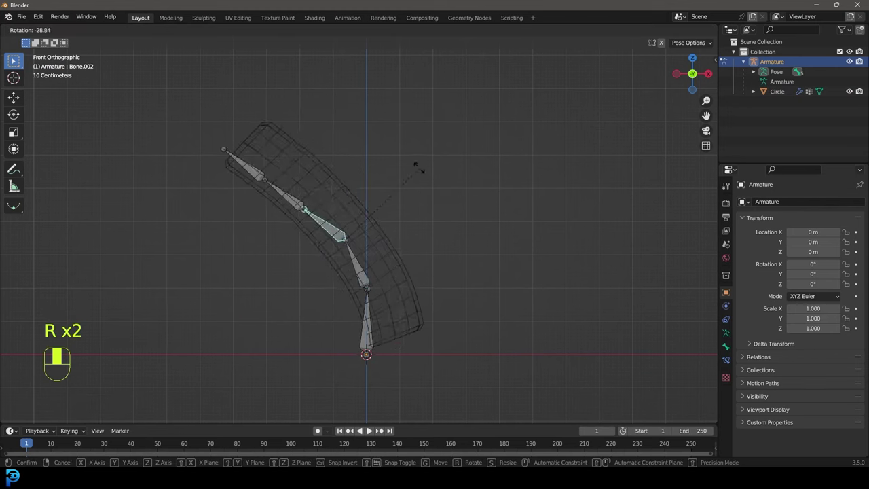
left_click(396, 163)
left_click(275, 204)
key("r")
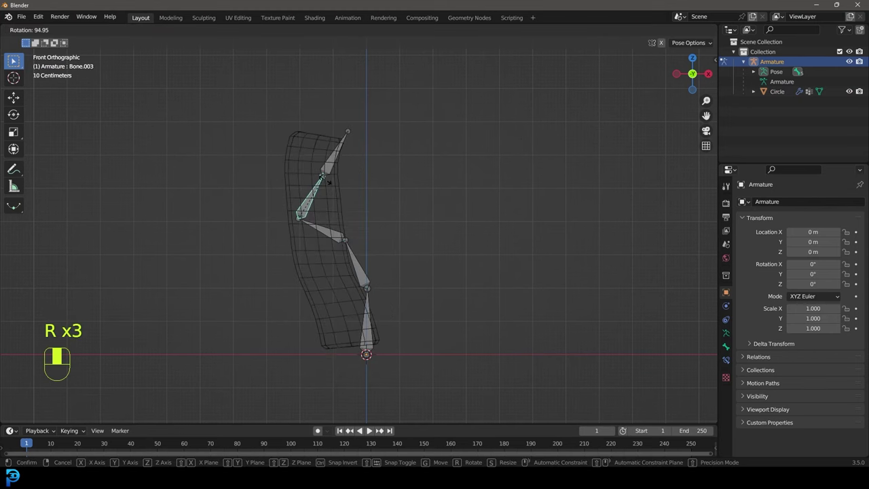
left_click(308, 227)
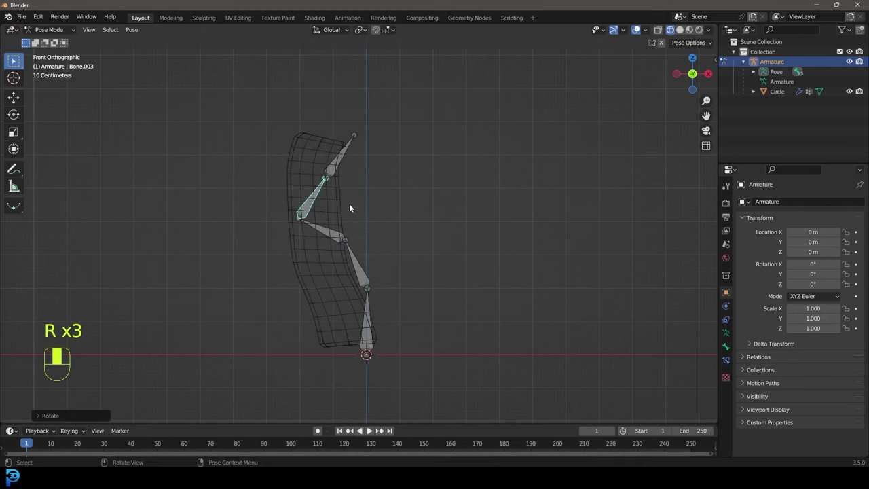
middle_click_drag(379, 268, 256, 103)
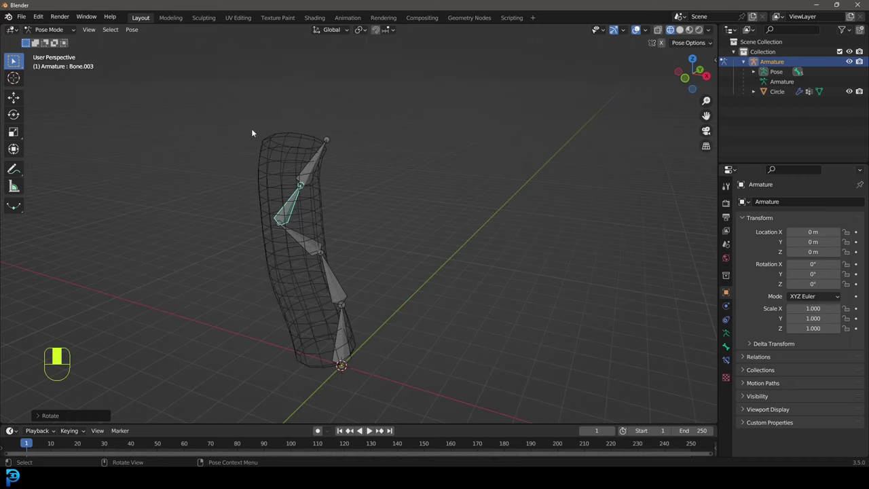
middle_click_drag(328, 197, 316, 258)
- Clear the location, rotation and scale of all bones to restore the rest pose
key("a")
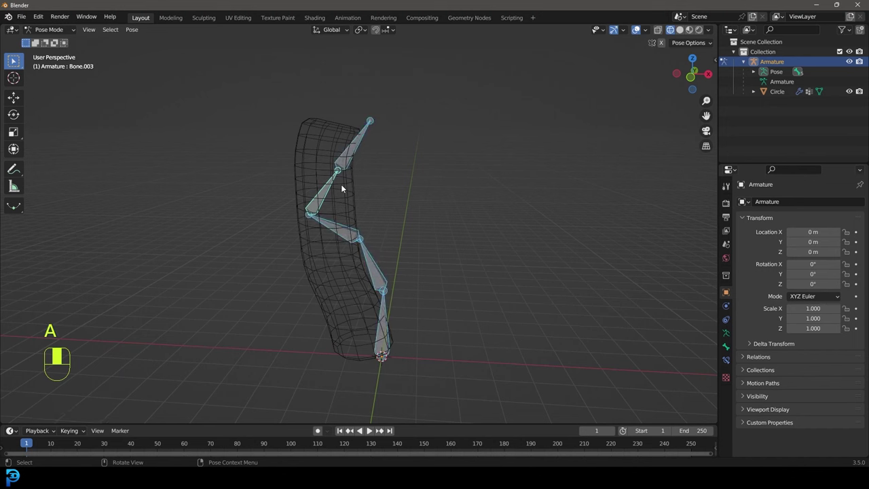
key("alt+g")
key("alt+r")
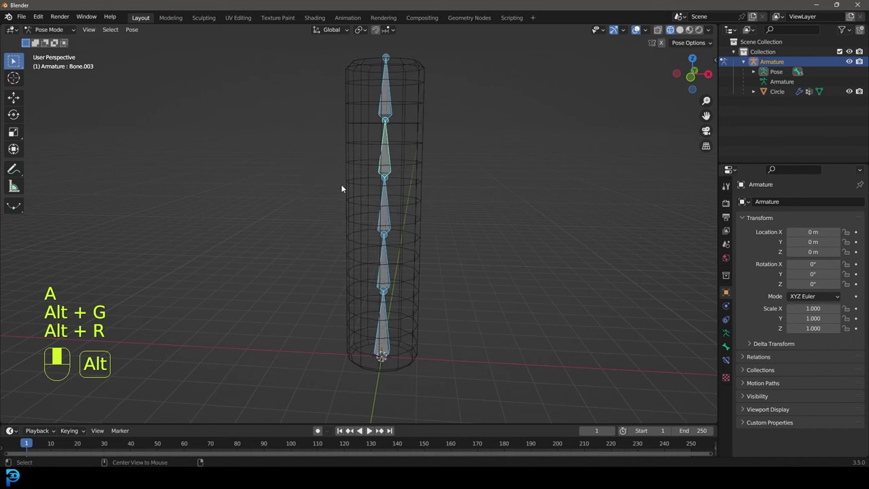
key("alt+s")
middle_click_drag(361, 170, 401, 155)
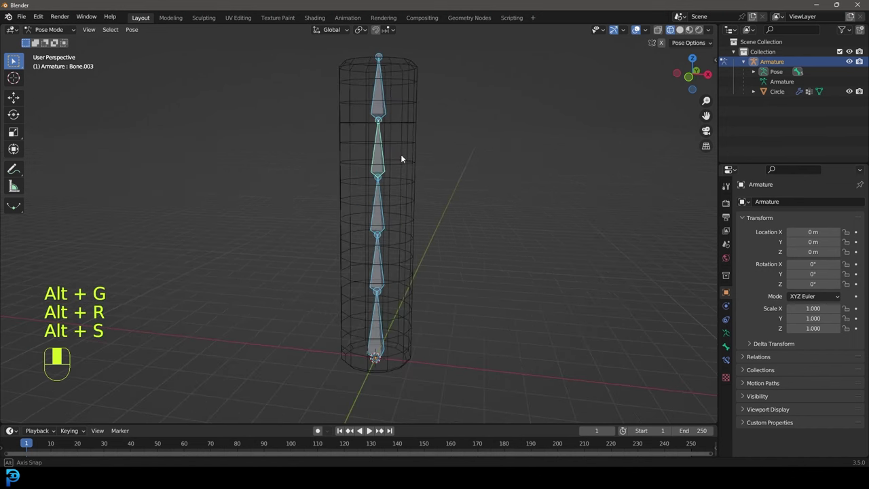
- Return the armature to Object Mode, add the cylinder to the selection as the active object, and enter Weight Paint mode
left_click(48, 30)
left_click(49, 40)
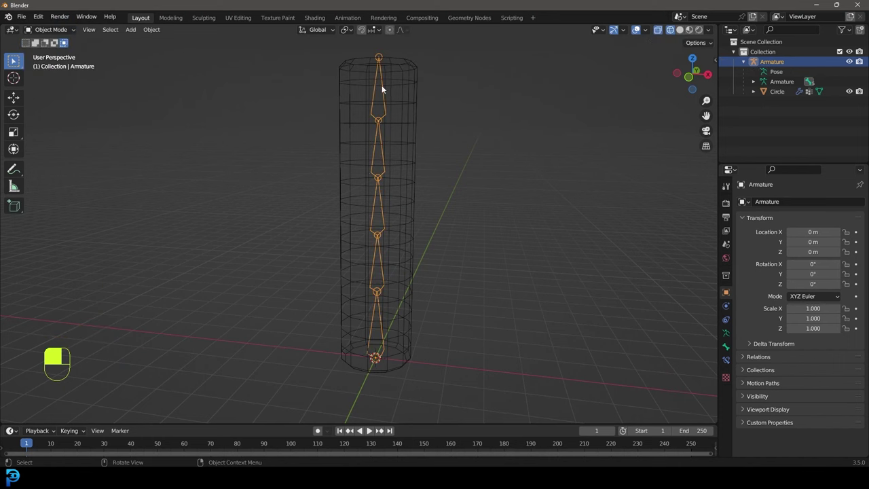
middle_click_drag(398, 116, 409, 132)
left_click(417, 74, "shift")
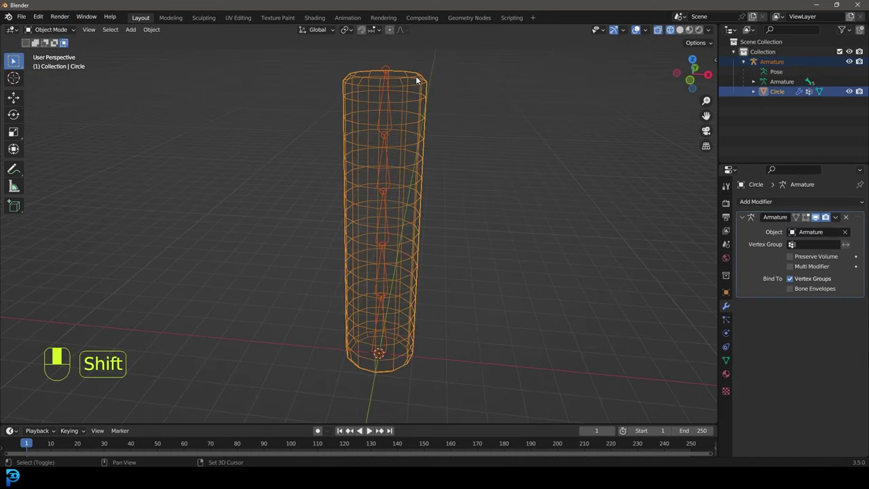
left_click(56, 30)
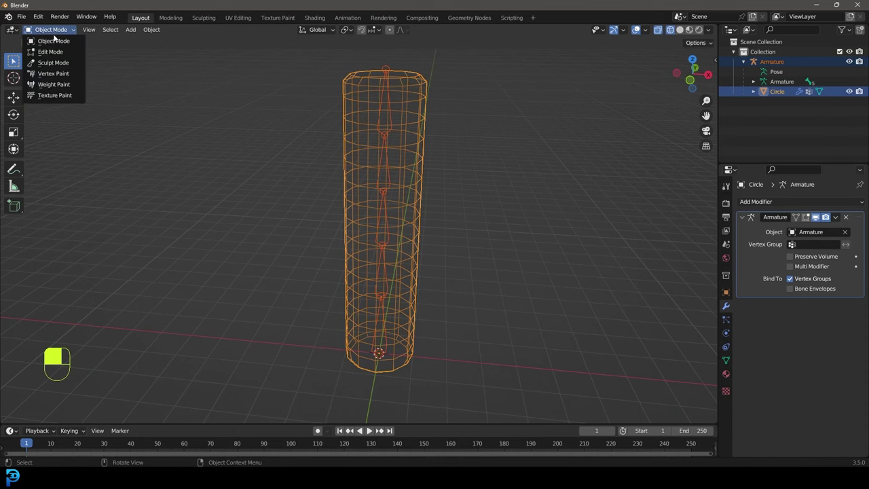
left_click(67, 83)
- Turn on X-ray in front view to show the bones through the weight-painted cylinder
scroll(449, 191, "down", 3)
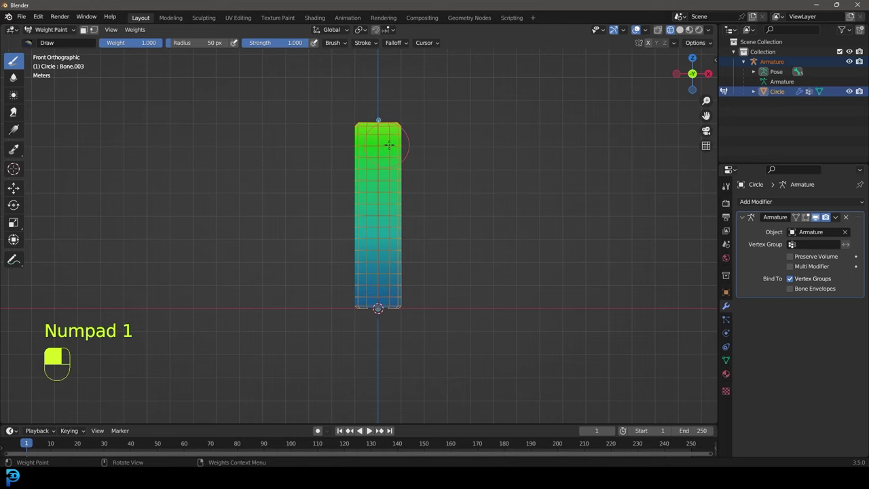
scroll(429, 196, "up", 2)
key("z")
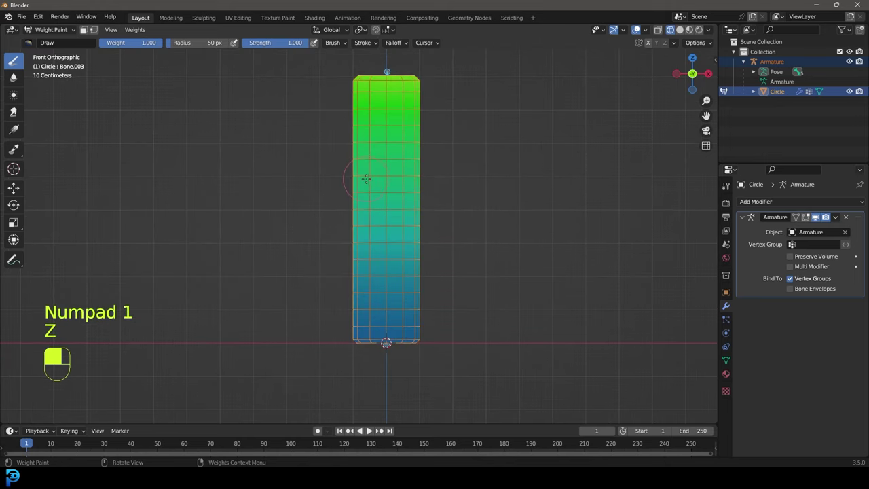
left_click(658, 31)
scroll(396, 156, "up", 3)
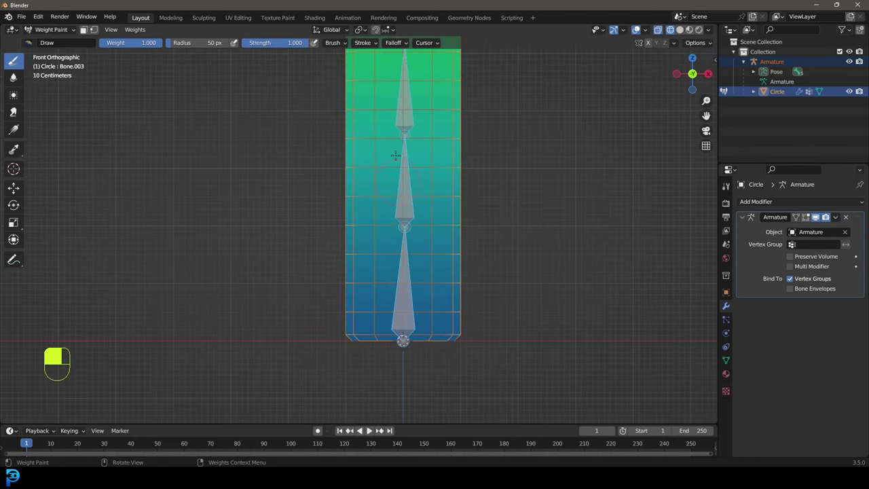
- Select the lowest bone and paint the cylinder's bottom band using the Draw brush at weight 1.000
left_click(408, 282, "ctrl")
scroll(392, 107, "down", 5)
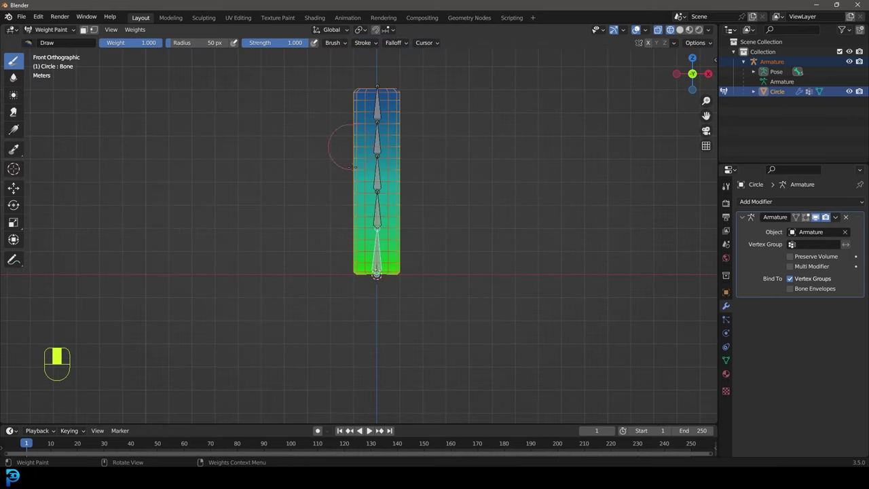
middle_click_drag(376, 171, 364, 195, "shift")
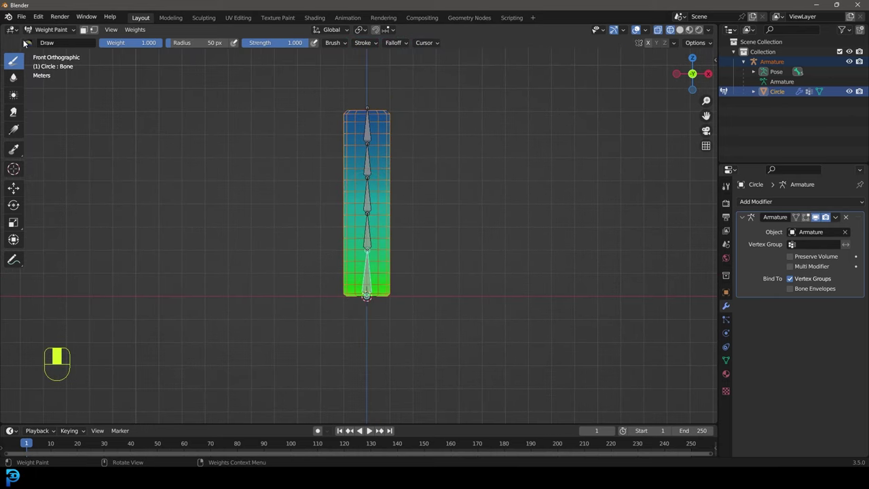
left_click(29, 43)
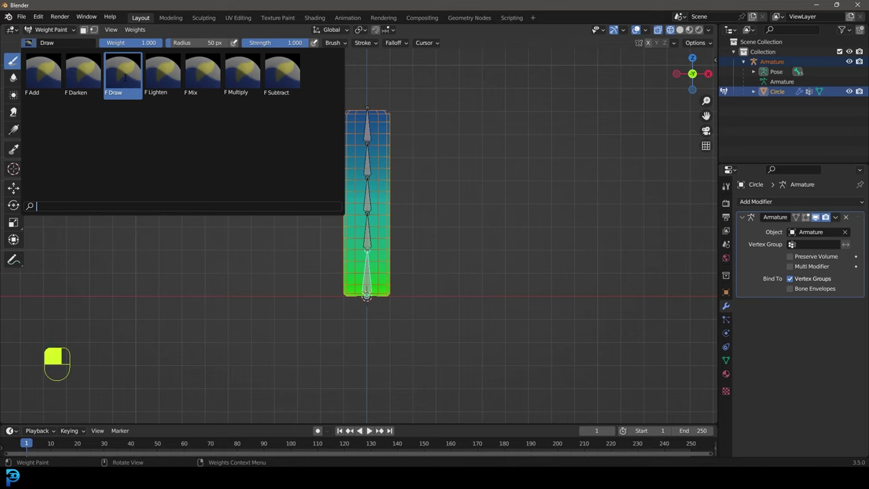
left_click(126, 78)
middle_click_drag(394, 316, 387, 291, "shift")
scroll(377, 265, "up", 2)
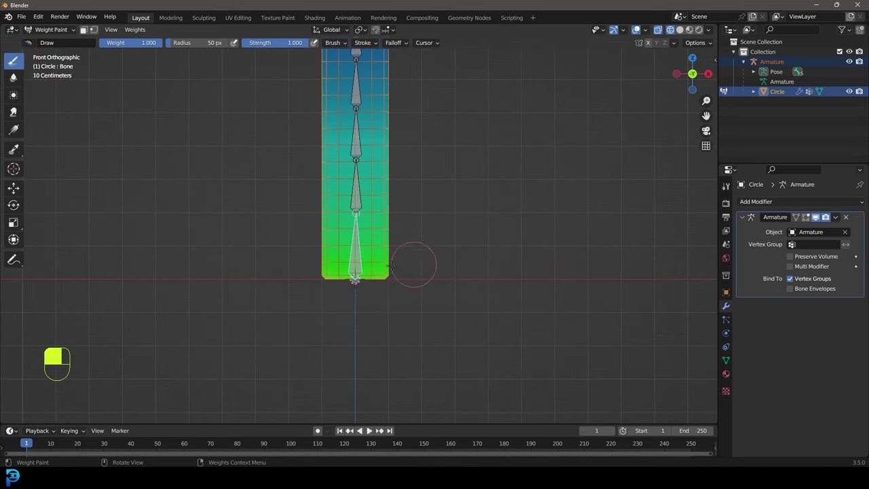
left_click_drag(413, 264, 313, 272)
- Extend the lowest bone's full weight around all sides of the cylinder, up towards that bone's upper joint
middle_click_drag(501, 273, 318, 247)
mouse_move(264, 265)
middle_mouse_down()
mouse_move(245, 263)
mouse_move(285, 288)
mouse_move(313, 266)
middle_mouse_up()
scroll(242, 263, "up", 4)
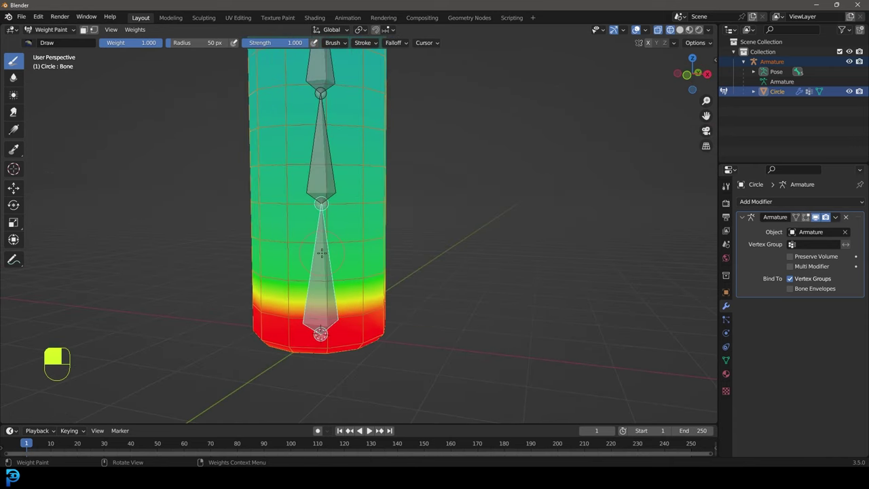
middle_click_drag(306, 303, 337, 289)
key("KP_1")
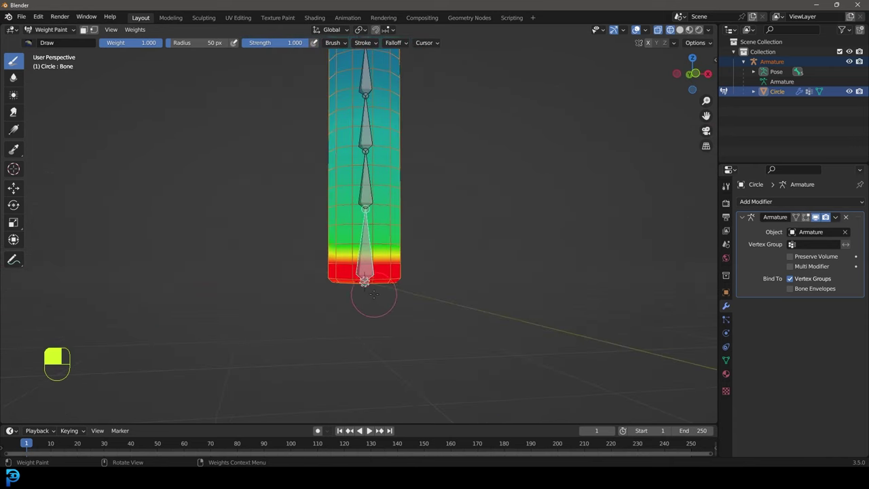
middle_click_drag(291, 252, 259, 248)
left_click_drag(259, 249, 394, 220)
middle_click_drag(361, 222, 587, 225)
mouse_move(363, 244)
left_mouse_down()
mouse_move(469, 232)
mouse_move(361, 225)
mouse_move(475, 220)
left_mouse_up()
middle_click_drag(508, 219, 305, 221)
mouse_move(353, 227)
left_mouse_down()
mouse_move(448, 221)
mouse_move(339, 220)
left_mouse_up()
middle_click_drag(312, 220, 514, 232)
middle_click_drag(449, 154, 375, 142)
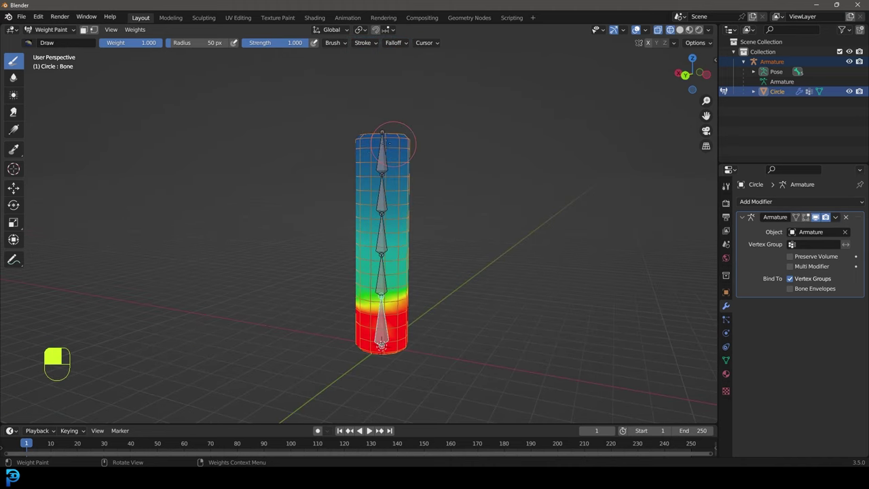
- Switch to the Subtract brush and remove the lowest bone's weight from the upper part of the cylinder
left_click(33, 30)
left_click(27, 43)
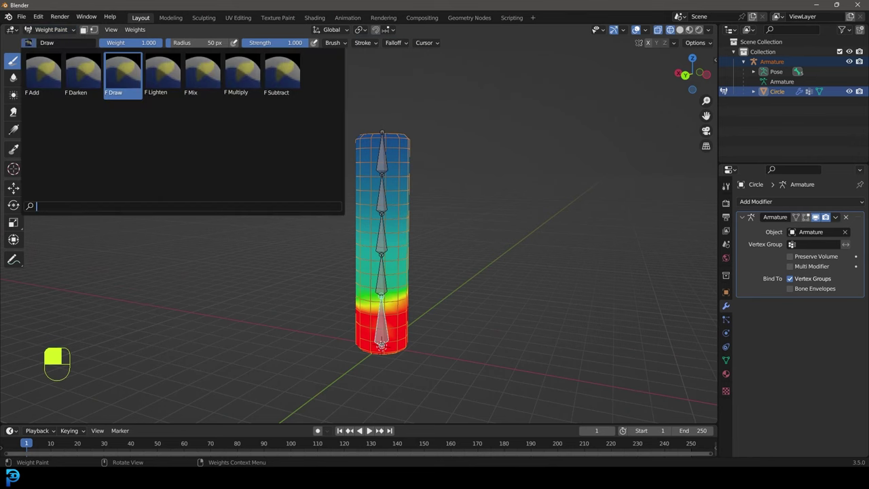
left_click(283, 77)
mouse_move(365, 149)
middle_mouse_down()
mouse_move(304, 166)
mouse_move(359, 147)
middle_mouse_up()
mouse_move(359, 147)
left_mouse_down()
mouse_move(294, 183)
mouse_move(353, 208)
left_mouse_up()
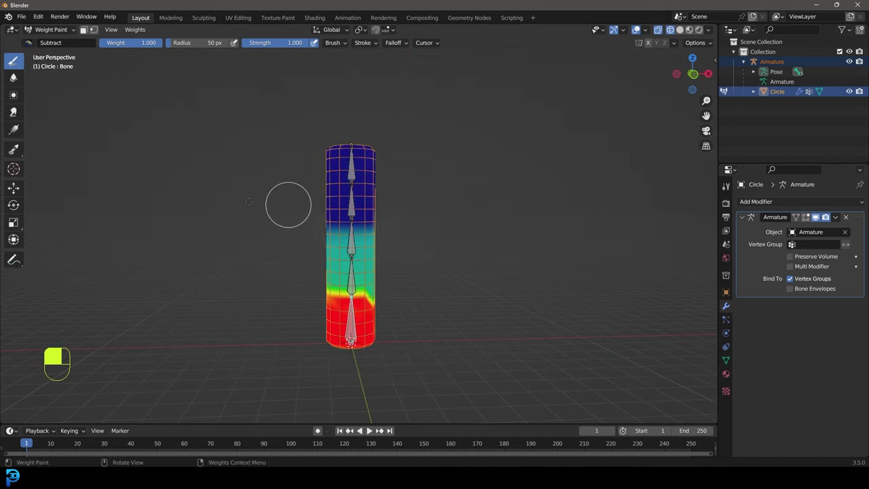
middle_click_drag(353, 207, 292, 203)
scroll(402, 190, "up", 2)
mouse_move(384, 183)
left_mouse_down()
mouse_move(413, 179)
mouse_move(286, 213)
left_mouse_up()
middle_click_drag(339, 221, 435, 214)
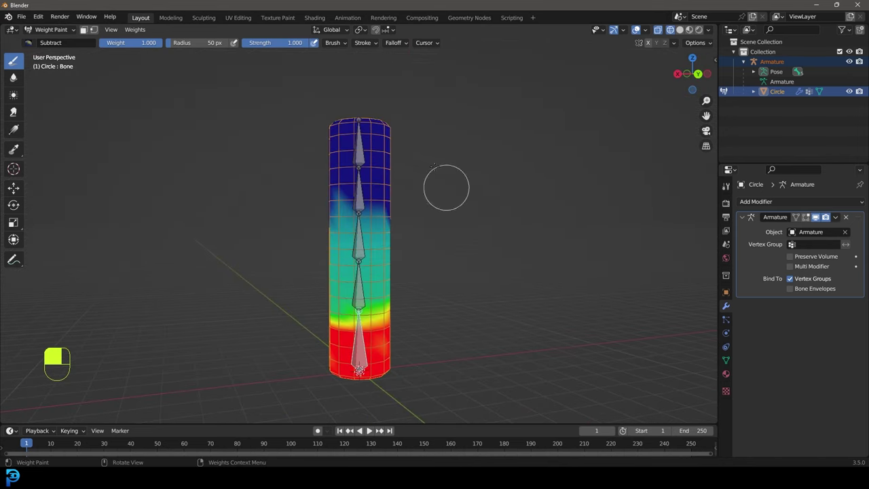
- Subtract the lowest bone's remaining weight around the cylinder's middle, down to just above that bone
mouse_move(398, 205)
left_mouse_down()
mouse_move(326, 207)
mouse_move(417, 230)
left_mouse_up()
middle_click_drag(292, 233, 424, 229)
mouse_move(424, 229)
left_mouse_down()
mouse_move(237, 232)
mouse_move(365, 245)
left_mouse_up()
middle_click_drag(225, 265, 398, 267)
mouse_move(398, 268)
left_mouse_down()
mouse_move(403, 242)
mouse_move(356, 291)
left_mouse_up()
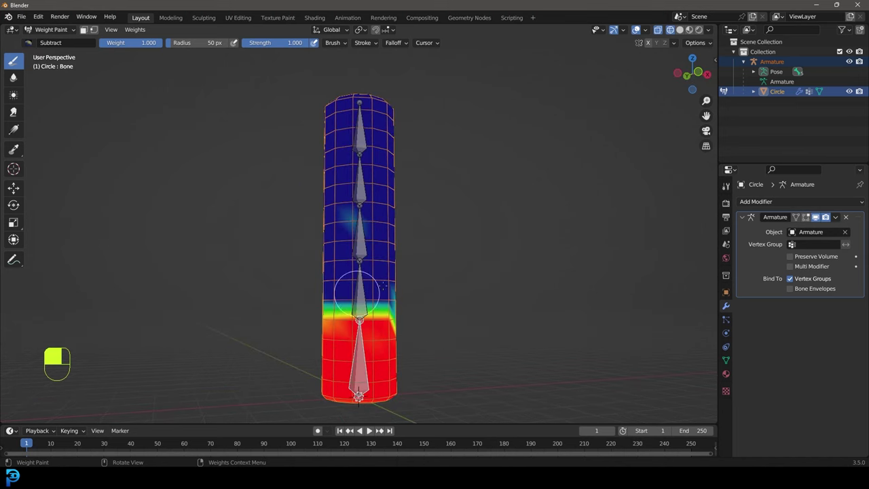
middle_click_drag(289, 238, 434, 256)
left_click_drag(435, 256, 398, 279)
middle_click_drag(285, 291, 434, 294)
middle_click_drag(365, 275, 344, 294)
- Select the second bone from the bottom and set up the Add brush with a radius of 85 px
left_click(351, 299, "ctrl")
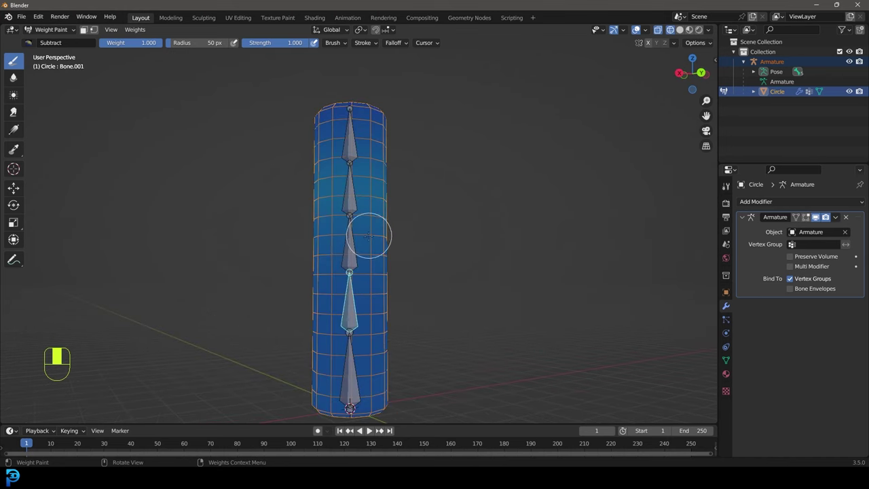
left_click(40, 43)
left_click(44, 74)
key("f")
left_click(369, 287)
- Paint a band of weight for the second bone around the cylinder at that bone's height
middle_click_drag(368, 289, 372, 294)
scroll(381, 302, "up", 1)
mouse_move(392, 318)
left_mouse_down()
mouse_move(351, 319)
mouse_move(530, 300)
left_mouse_up()
middle_click_drag(530, 300, 372, 310)
left_click_drag(370, 311, 237, 289)
middle_click_drag(310, 298, 366, 311)
scroll(366, 310, "down", 2)
mouse_move(366, 310)
middle_mouse_down("shift")
mouse_move(398, 323)
mouse_move(378, 265)
middle_mouse_up("shift")
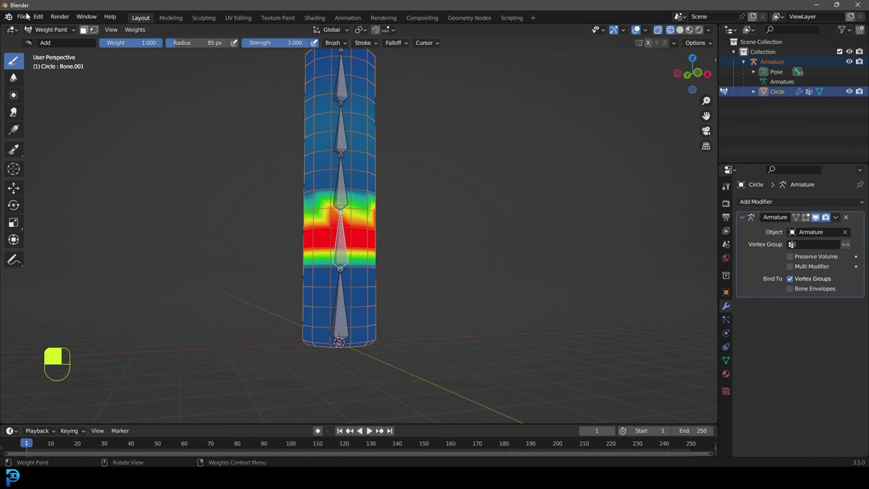
- Use the Subtract brush to remove the second bone's weight from the cylinder below and above its band
left_click(29, 43)
left_click(290, 74)
left_click_drag(360, 320, 274, 333)
mouse_move(338, 331)
middle_mouse_down()
mouse_move(471, 310)
mouse_move(442, 306)
mouse_move(312, 94)
middle_mouse_up()
left_click_drag(313, 94, 473, 168)
middle_click_drag(474, 168, 326, 163)
mouse_move(326, 163)
left_mouse_down()
mouse_move(442, 125)
mouse_move(292, 57)
left_mouse_up()
mouse_move(469, 121)
middle_mouse_down()
mouse_move(432, 119)
mouse_move(380, 146)
middle_mouse_up()
left_click_drag(367, 156, 244, 66)
middle_click_drag(313, 108, 289, 71)
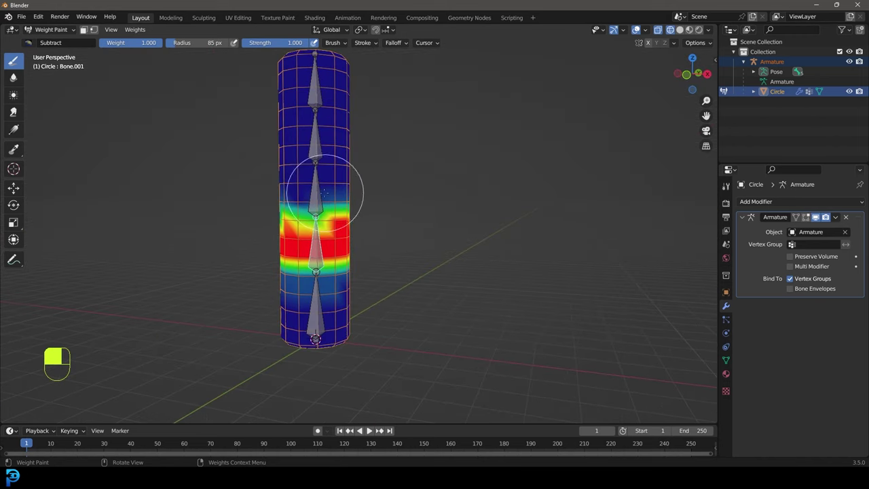
- Select the middle bone and paint a band of weight around the cylinder at its height with the Add brush
left_click(317, 188, "ctrl")
left_click(56, 43)
left_click(43, 77)
left_click_drag(380, 192, 271, 188)
mouse_move(271, 188)
middle_mouse_down()
mouse_move(319, 197)
mouse_move(487, 193)
middle_mouse_up()
left_click_drag(488, 193, 417, 194)
middle_click_drag(417, 194, 458, 193)
left_click_drag(458, 193, 350, 188)
middle_click_drag(350, 187, 438, 182)
mouse_move(438, 182)
left_mouse_down()
mouse_move(247, 173)
mouse_move(402, 179)
left_mouse_up()
- Use the Subtract brush to reduce the middle bone's weight on the cylinder below its band
left_click(51, 42)
left_click(280, 80)
left_click_drag(378, 320, 489, 301)
middle_click_drag(489, 301, 466, 277)
mouse_move(466, 277)
left_mouse_down()
mouse_move(373, 310)
mouse_move(317, 249)
left_mouse_up()
middle_click_drag(316, 249, 226, 64)
- Subtract the middle bone's weight from the upper part of the cylinder, working around its sides
left_click_drag(227, 64, 395, 93)
mouse_move(395, 93)
middle_mouse_down()
mouse_move(330, 97)
mouse_move(310, 120)
middle_mouse_up()
scroll(311, 120, "up", 1)
left_click_drag(310, 120, 406, 154)
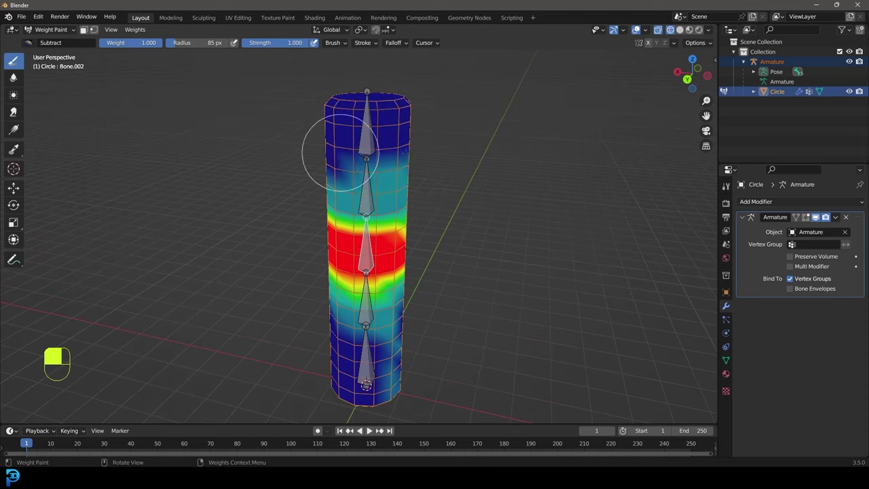
middle_click_drag(294, 141, 449, 149)
middle_click_drag(275, 158, 433, 155)
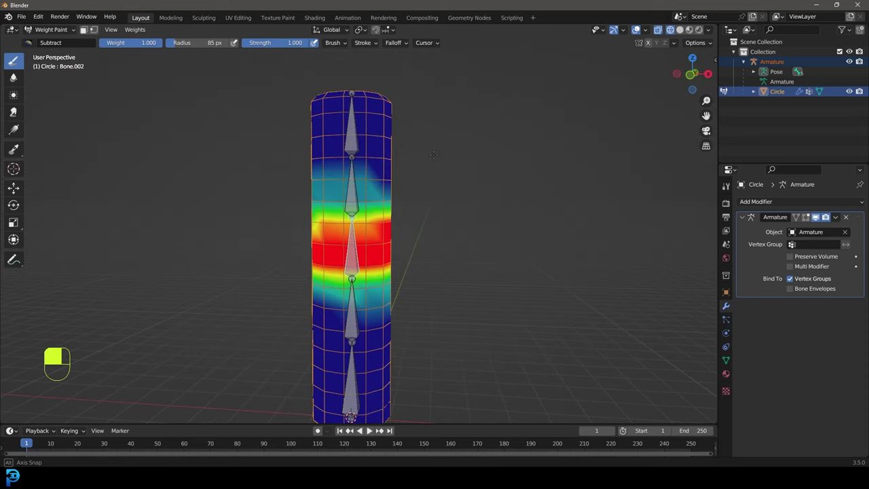